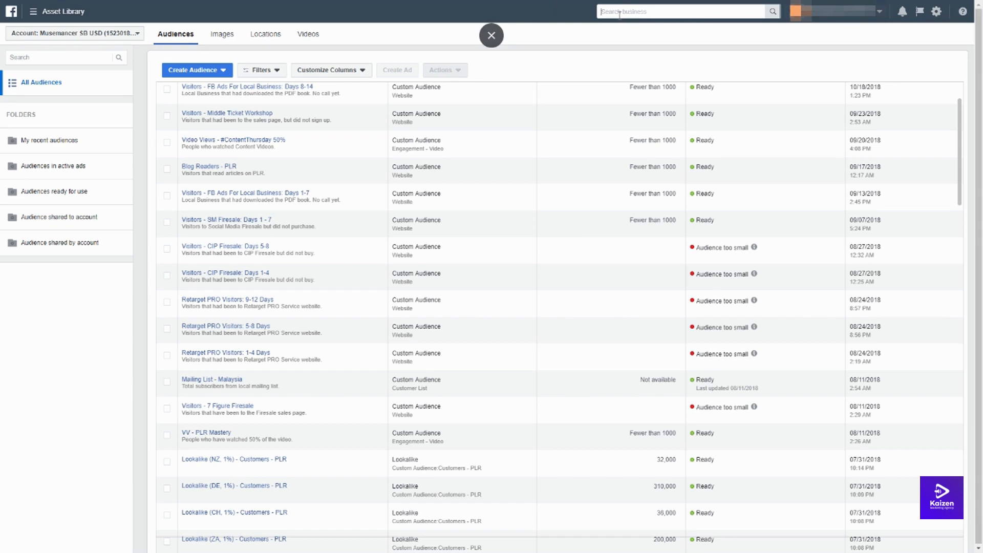
# Step: Search the business tools for "audiences" and look over the full overview of available tools
pyautogui.write('audice')
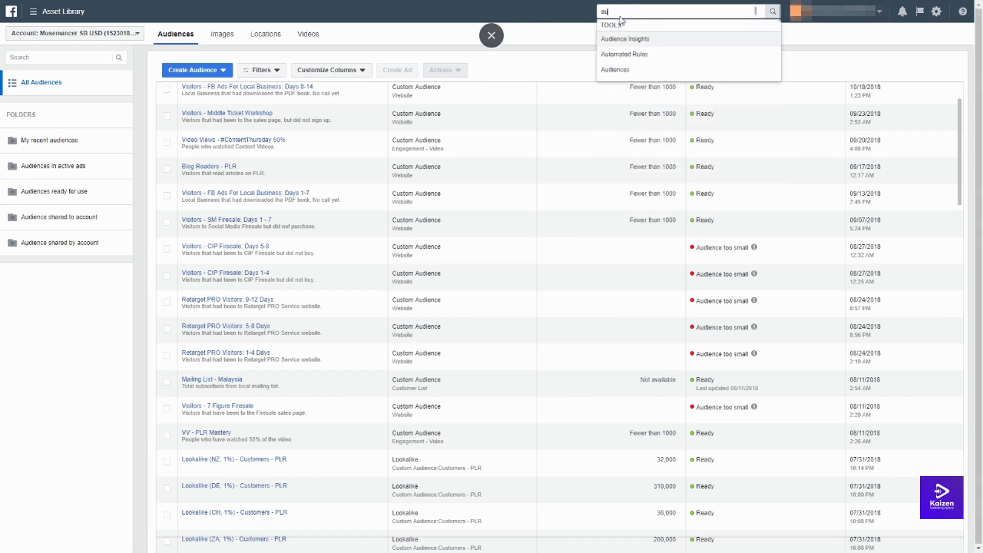
pyautogui.press('BackSpace')
pyautogui.press('BackSpace')
pyautogui.write('ences')
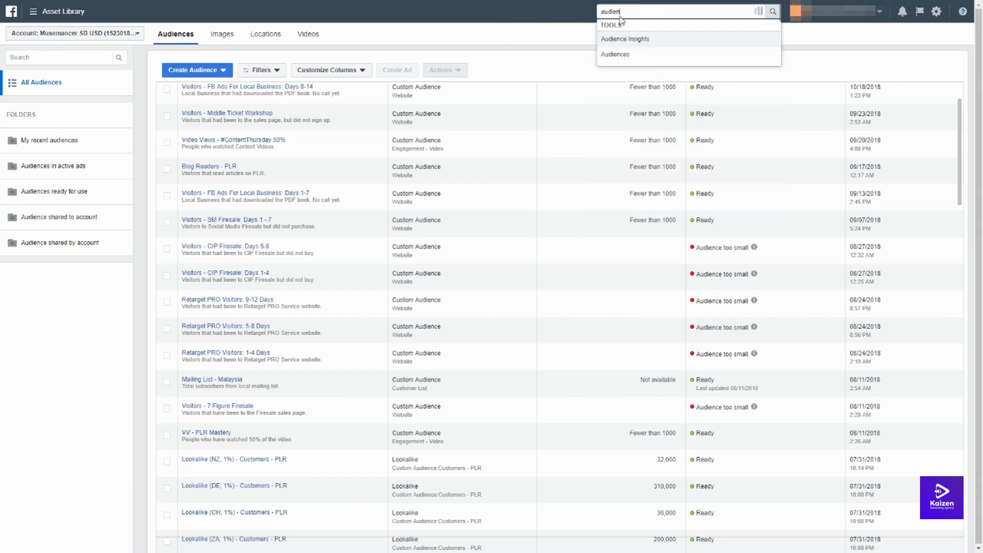
pyautogui.click(512, 29)
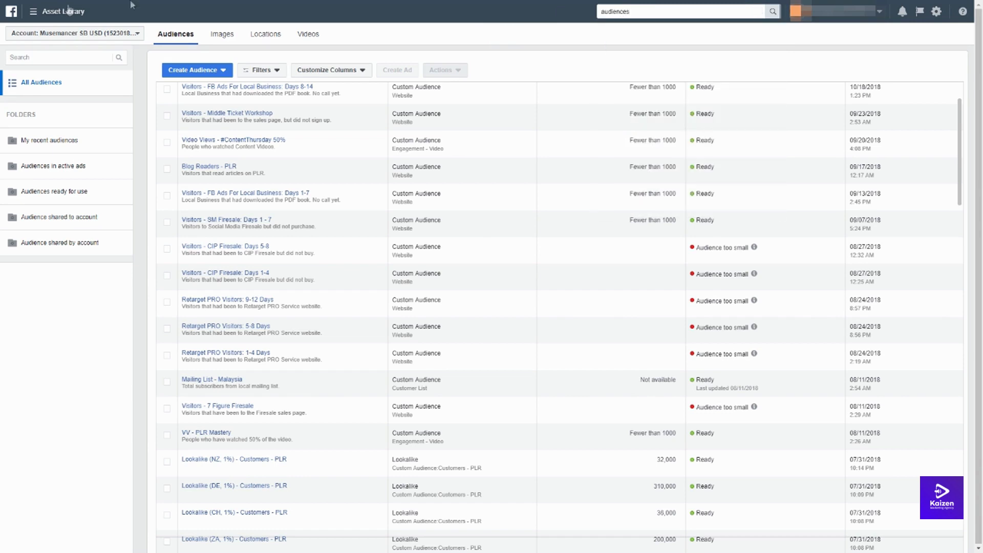
pyautogui.click(29, 13)
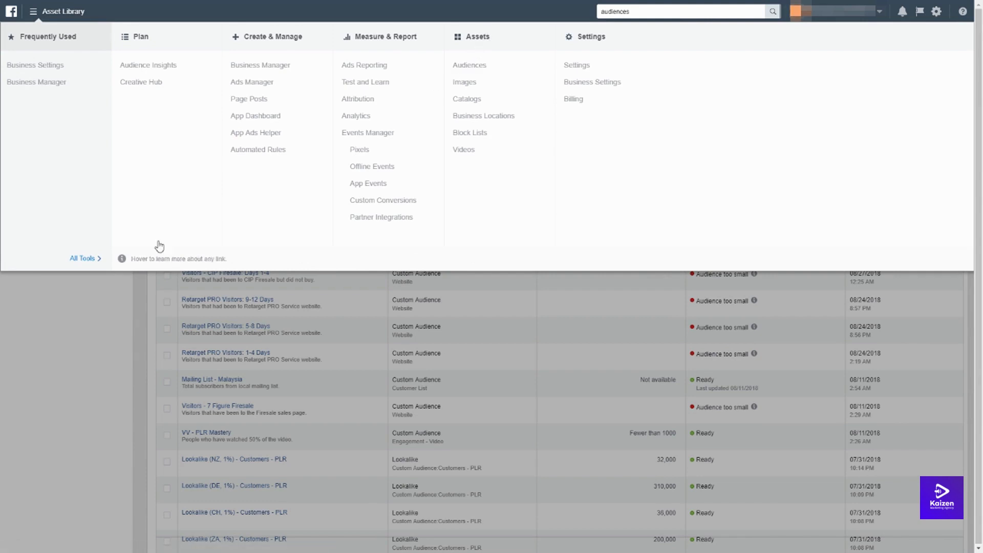
pyautogui.click(10, 367)
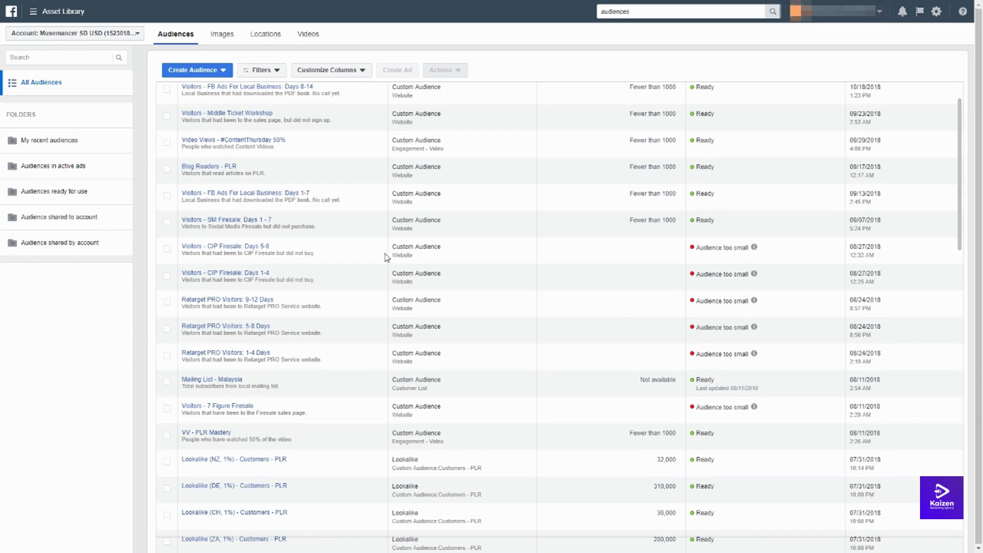
pyautogui.scroll(-1, 440, 253)
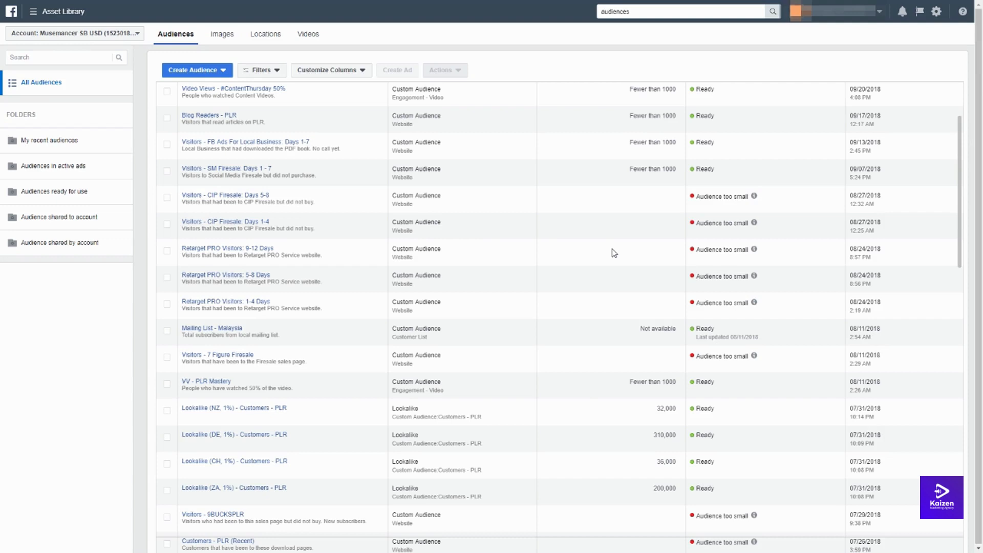
# Step: Start creating a Custom Audience based on Website Traffic
pyautogui.click(208, 72)
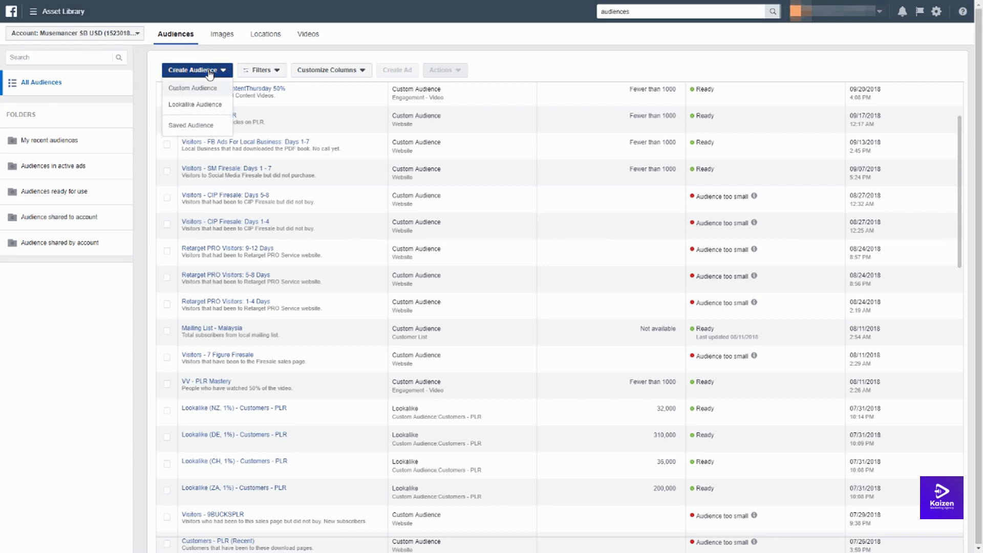
pyautogui.click(220, 90)
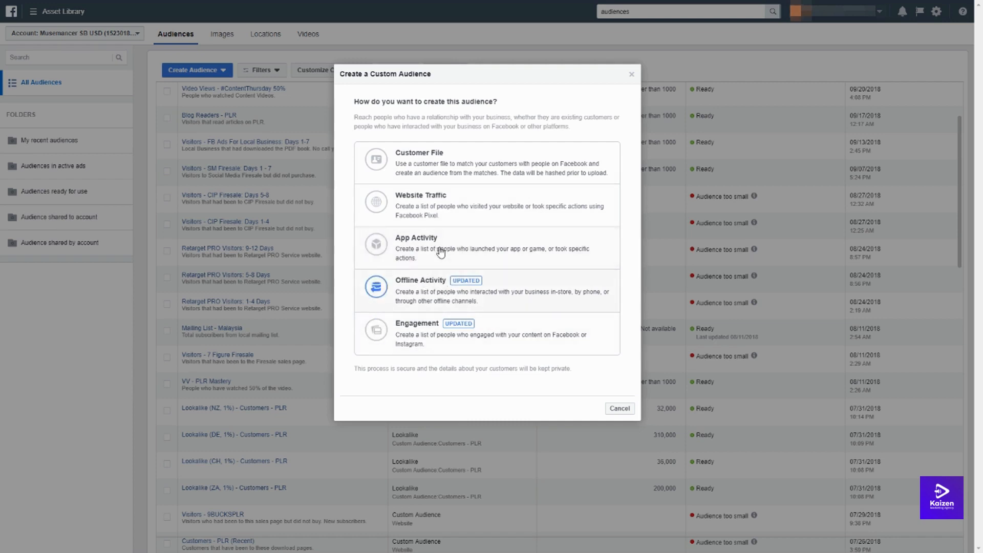
pyautogui.click(487, 206)
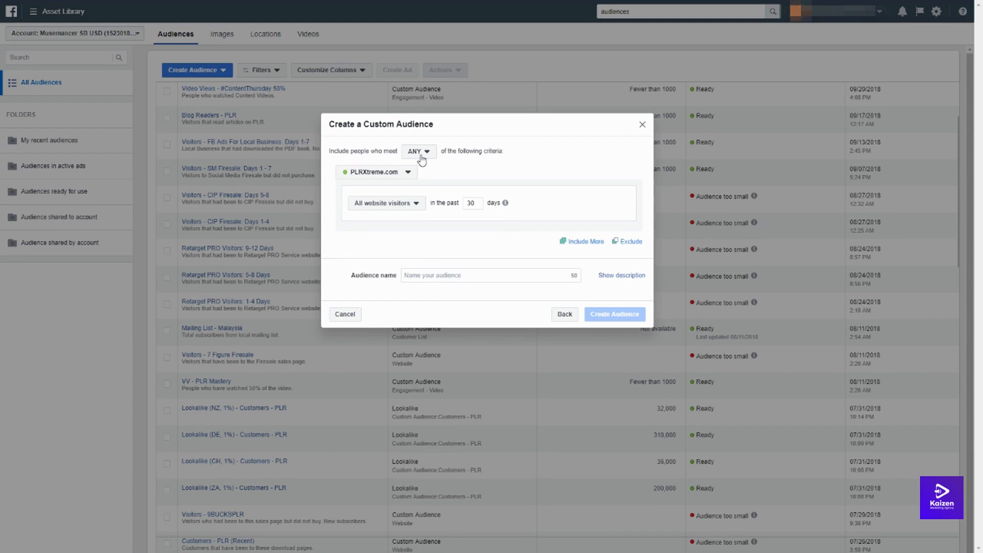
# Step: Choose the EdmundLoh.net pixel as the traffic source for the included visitors
pyautogui.click(361, 176)
pyautogui.click(358, 172)
pyautogui.click(357, 176)
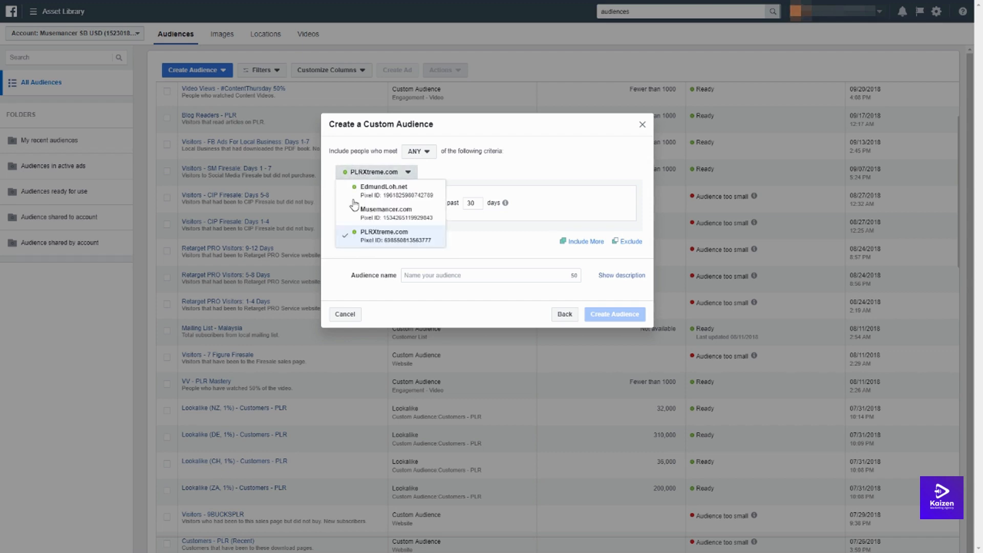
pyautogui.moveTo(367, 161); pyautogui.dragTo(368, 159)
pyautogui.click(368, 163)
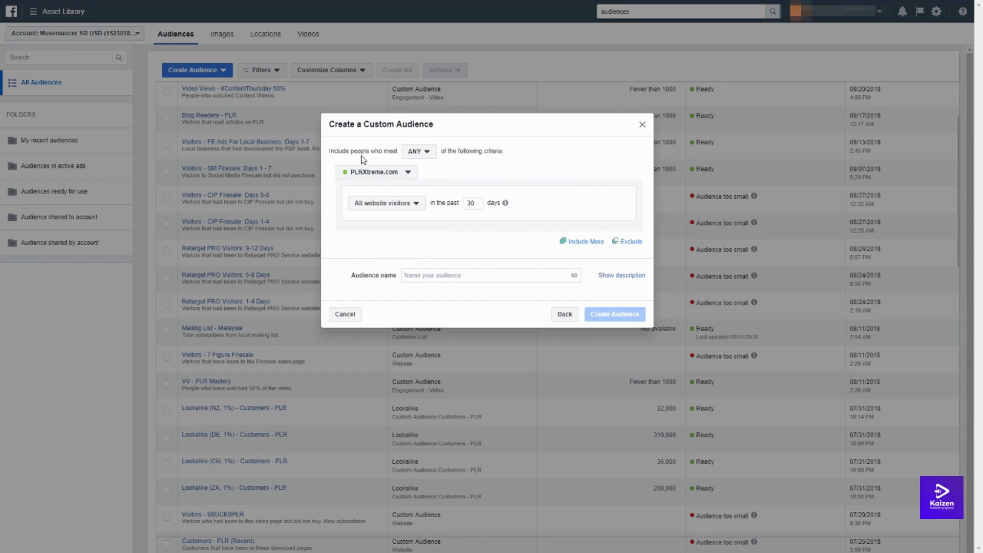
pyautogui.click(402, 172)
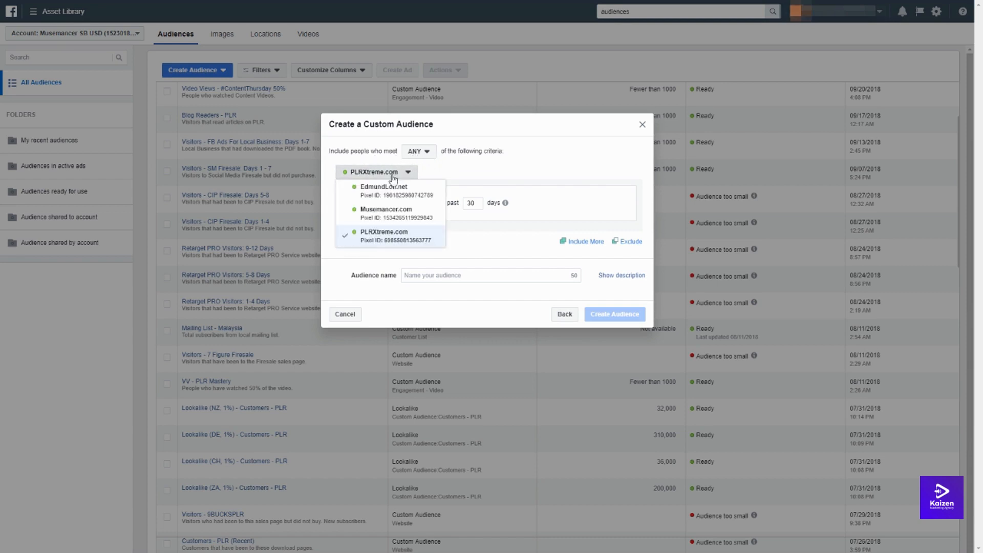
pyautogui.click(385, 190)
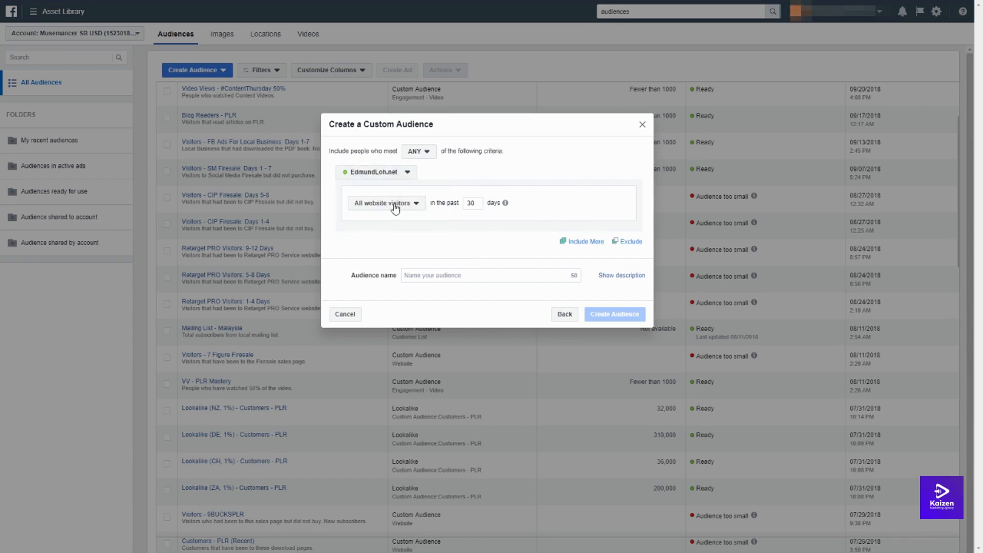
# Step: Restrict the inclusion rule to people who visited specific web pages, and check the help note on the number of days
pyautogui.click(396, 206)
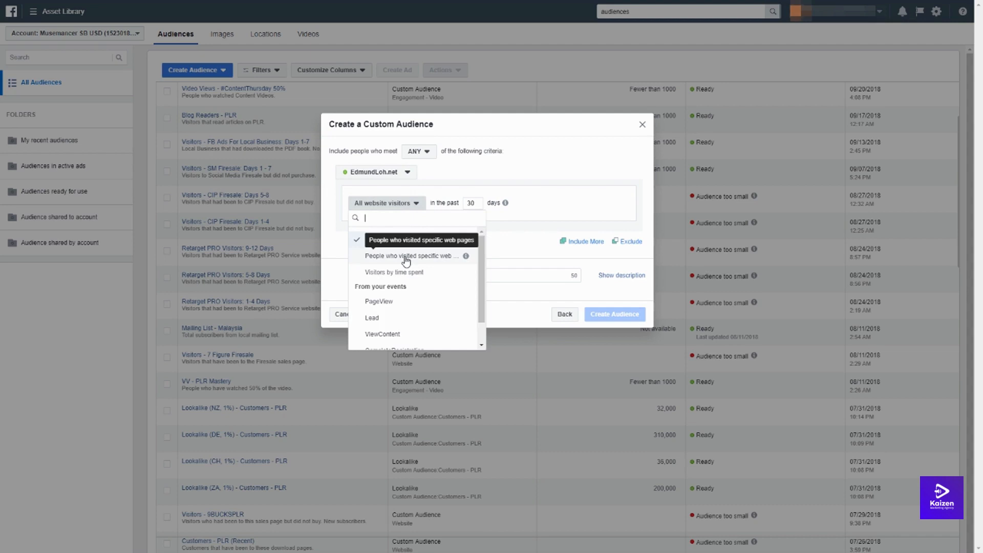
pyautogui.scroll(-2, 412, 297)
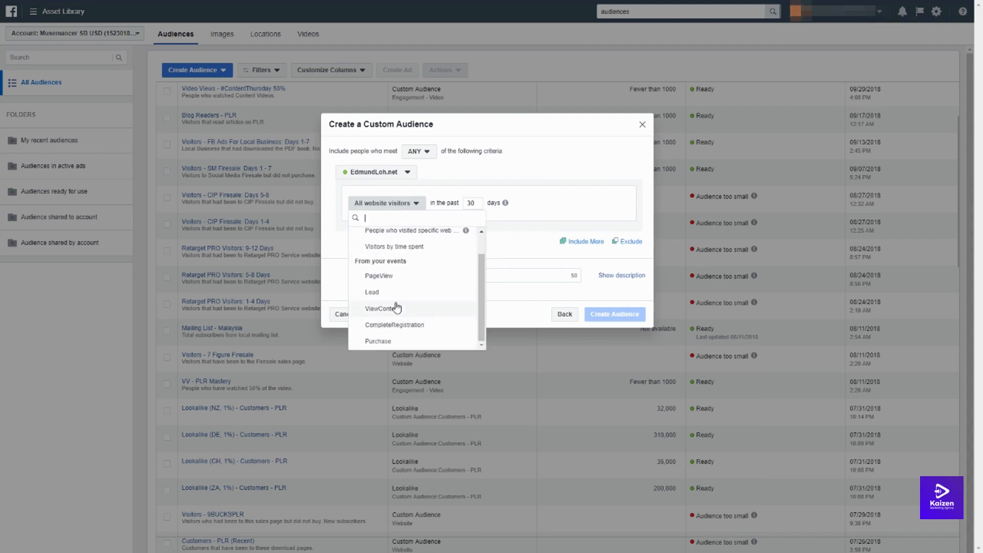
pyautogui.scroll(2, 407, 317)
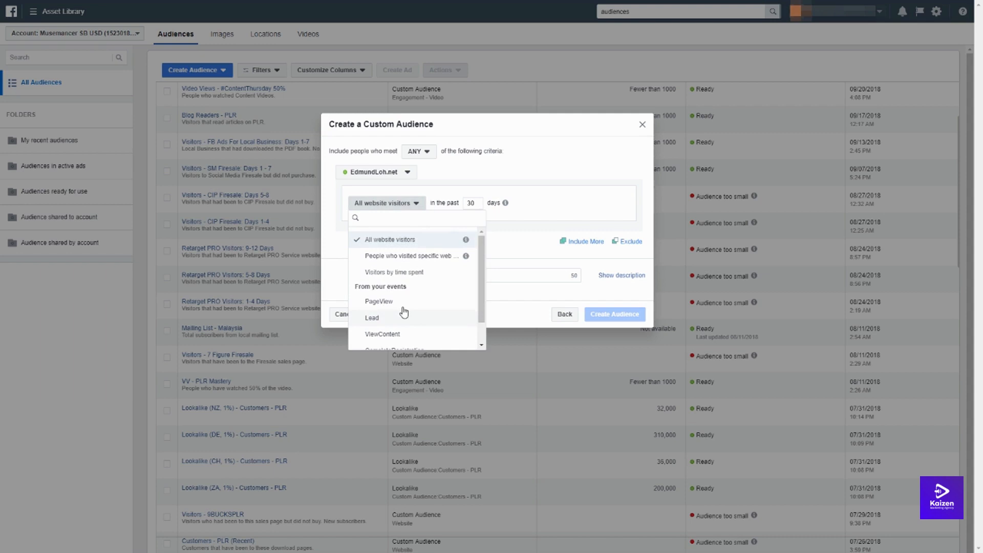
pyautogui.click(420, 257)
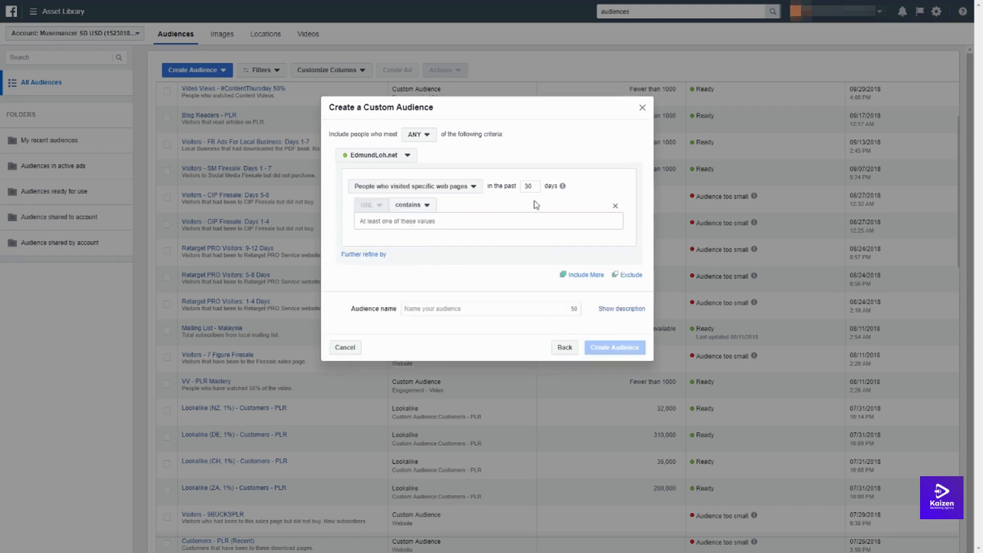
pyautogui.doubleClick(528, 186)
pyautogui.moveTo(562, 186)
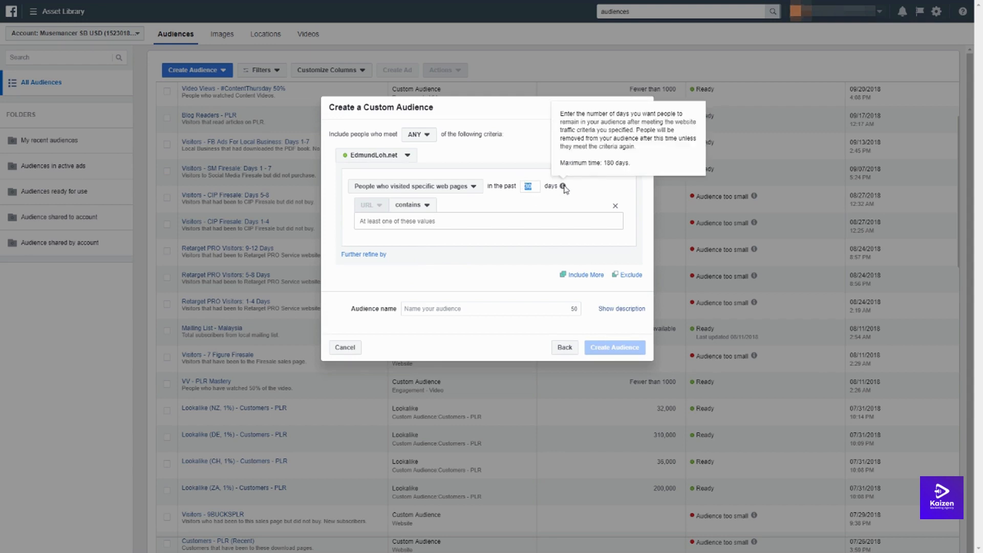
pyautogui.click(526, 200)
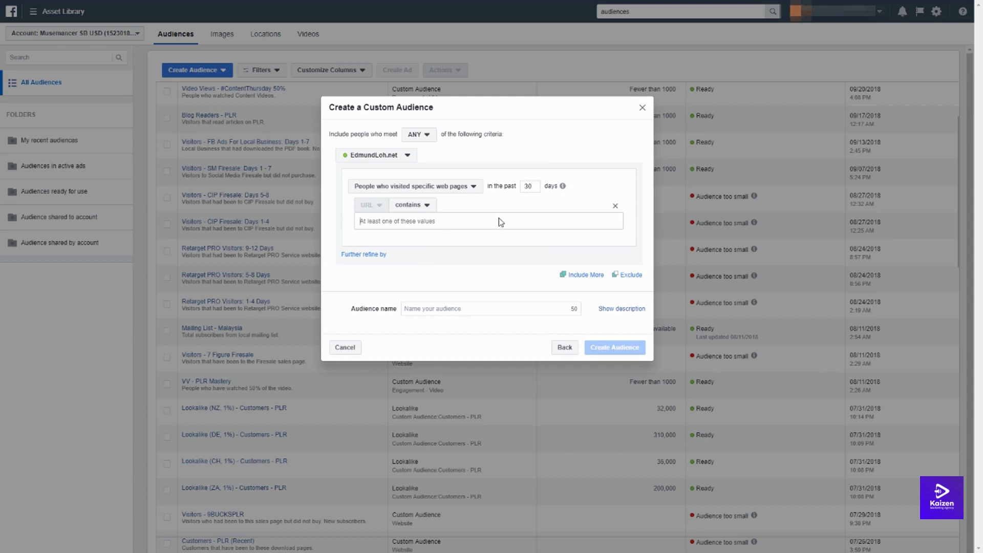
pyautogui.doubleClick(533, 186)
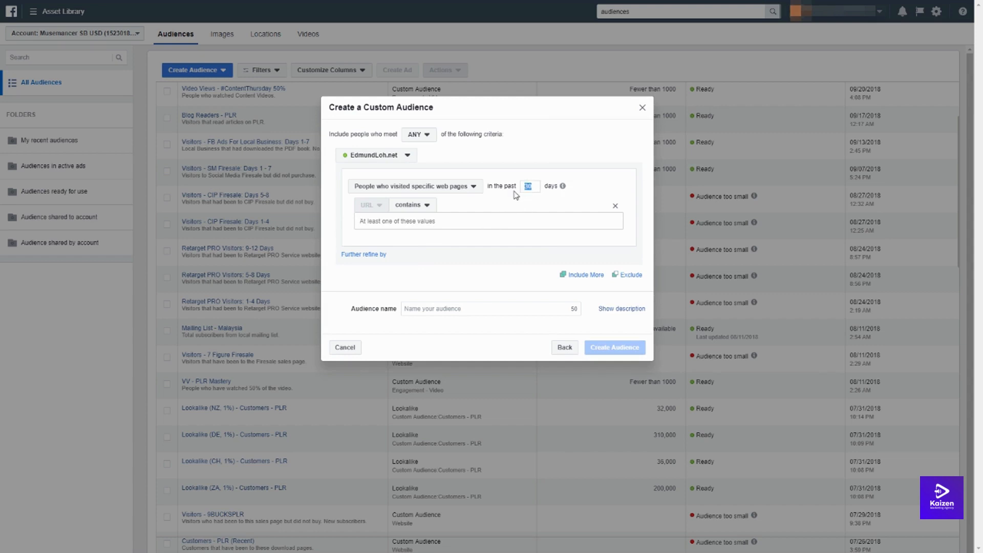
pyautogui.click(524, 225)
pyautogui.write('http://edmundloh.net/fbadslocal/')
pyautogui.press('Return')
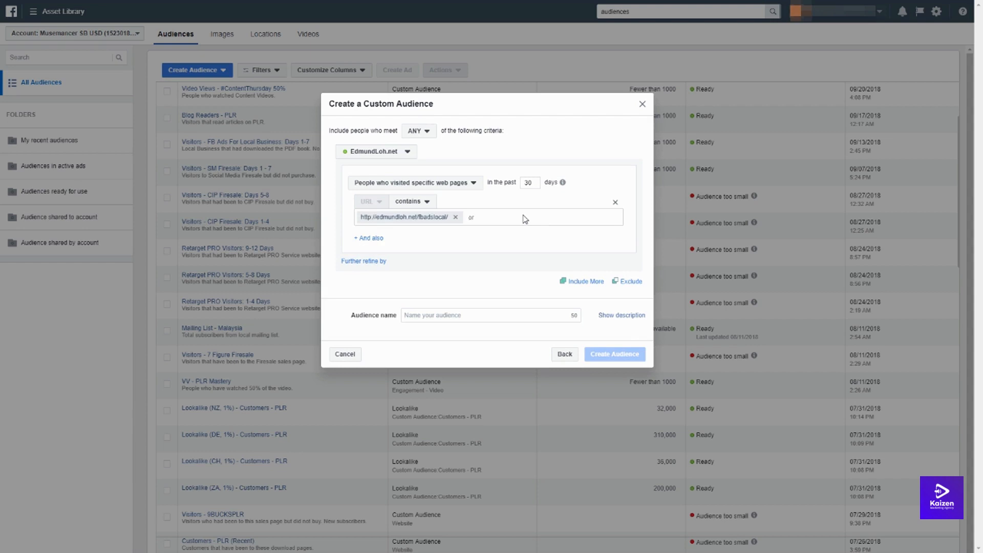
pyautogui.write('http://edmundloh ')
pyautogui.write('net/fbadslocal/call/')
pyautogui.press('Return')
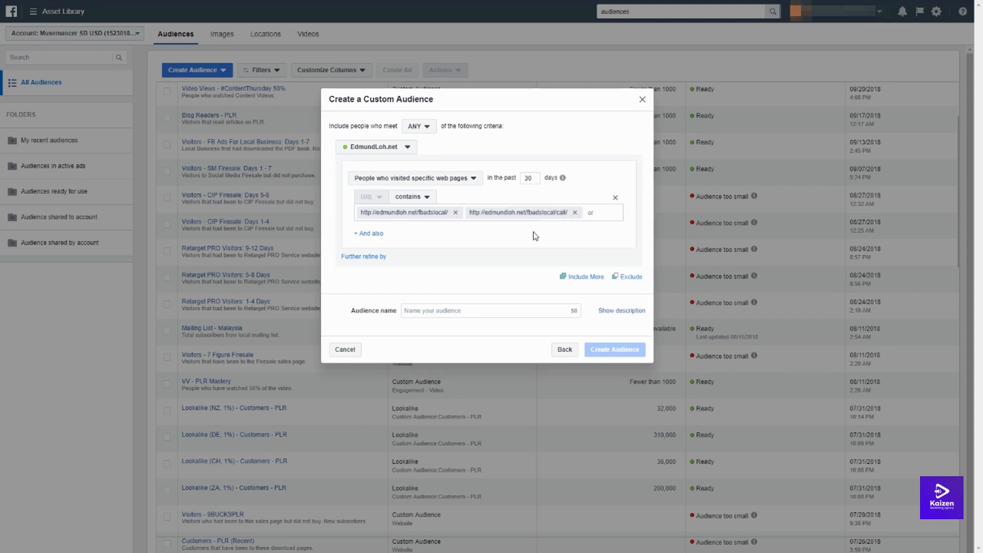
pyautogui.write('http://edmund')
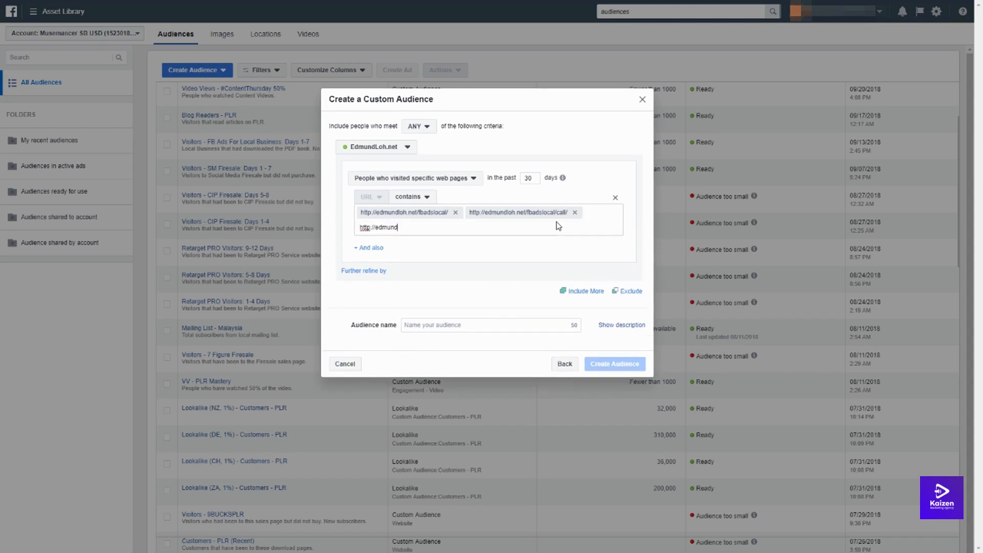
pyautogui.write('loh.net/fbadslocal/thank-you/')
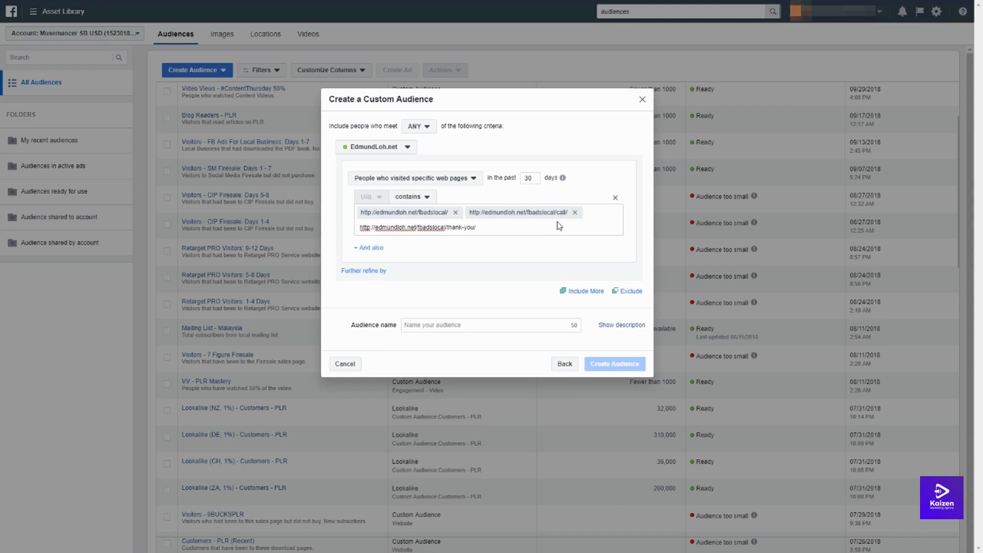
pyautogui.press('Return')
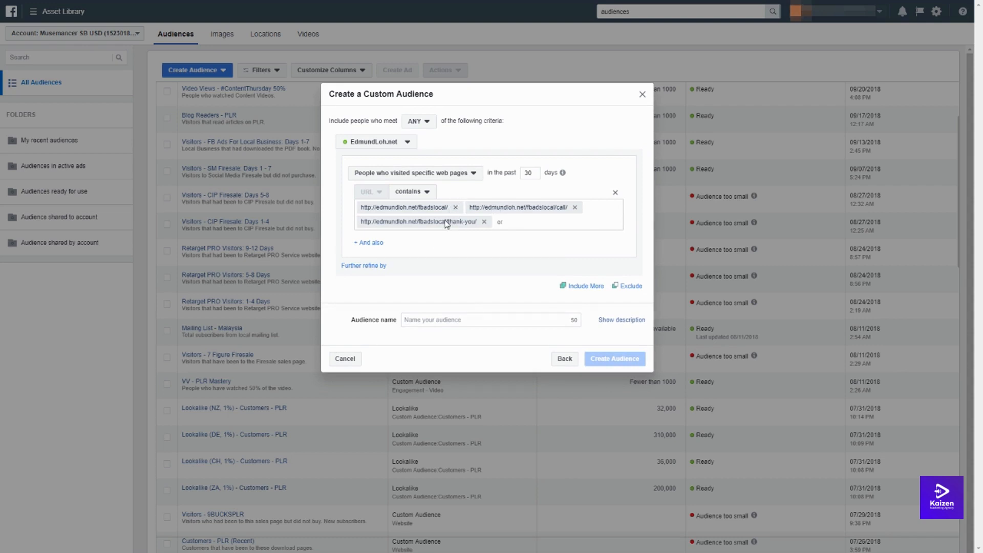
pyautogui.click(628, 287)
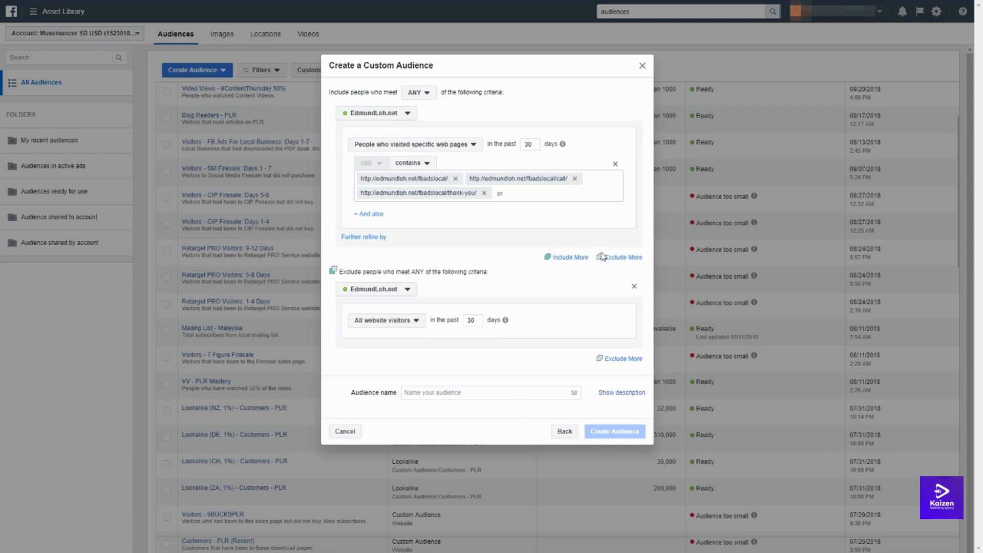
pyautogui.click(394, 328)
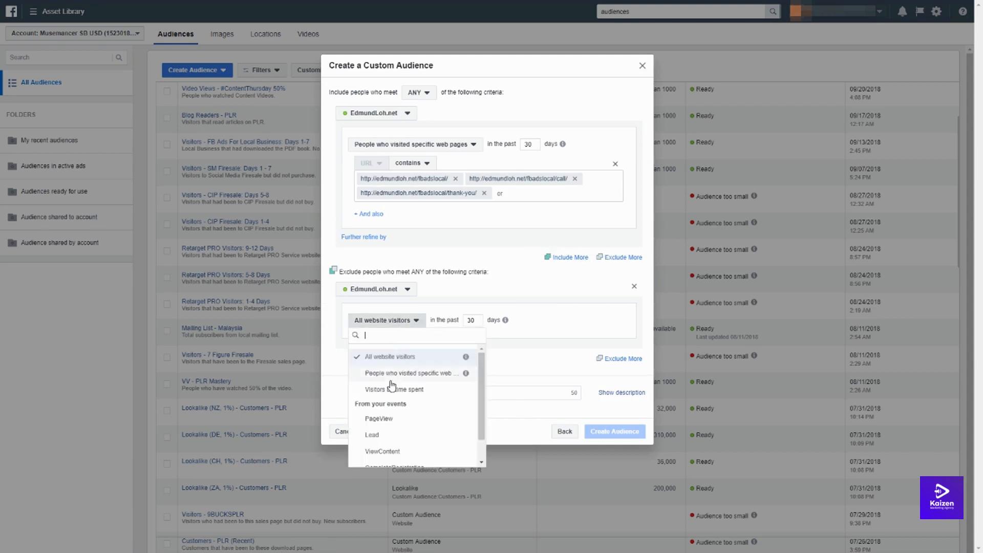
pyautogui.click(392, 374)
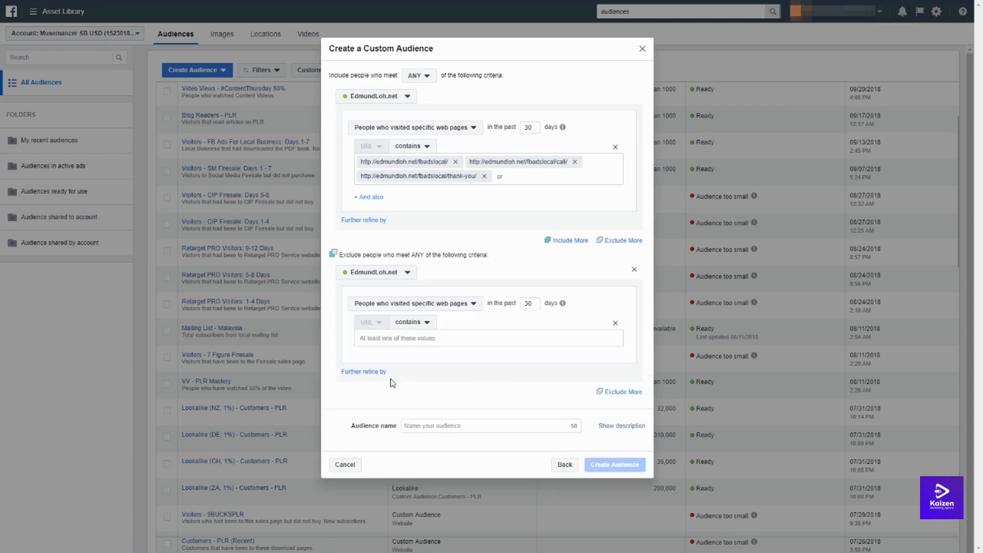
pyautogui.click(412, 339)
pyautogui.write('http://edmundloh.net/fbadslocal/download-pag')
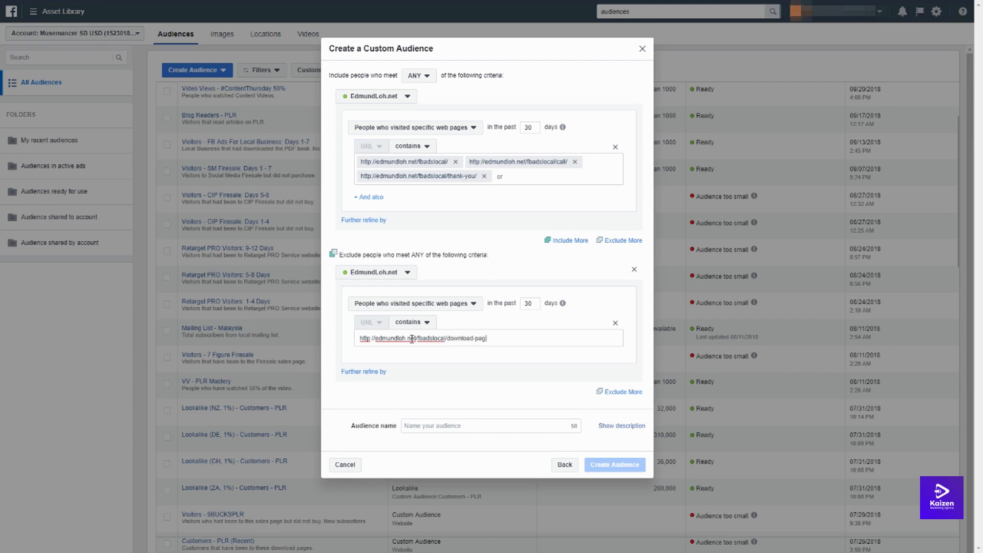
pyautogui.write('e/')
pyautogui.press('Return')
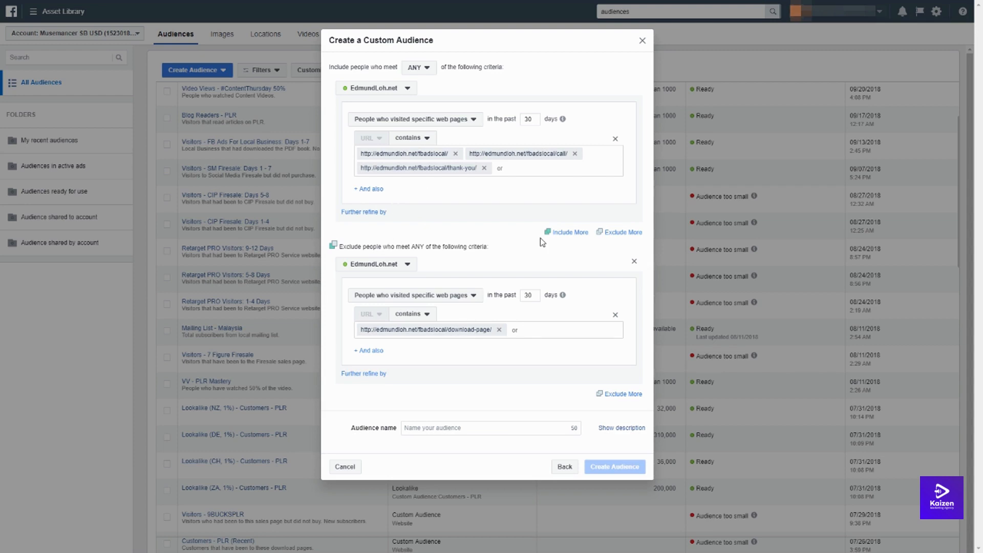
# Step: Name the audience "Visitors - FB Ads Local TEST"
pyautogui.click(446, 431)
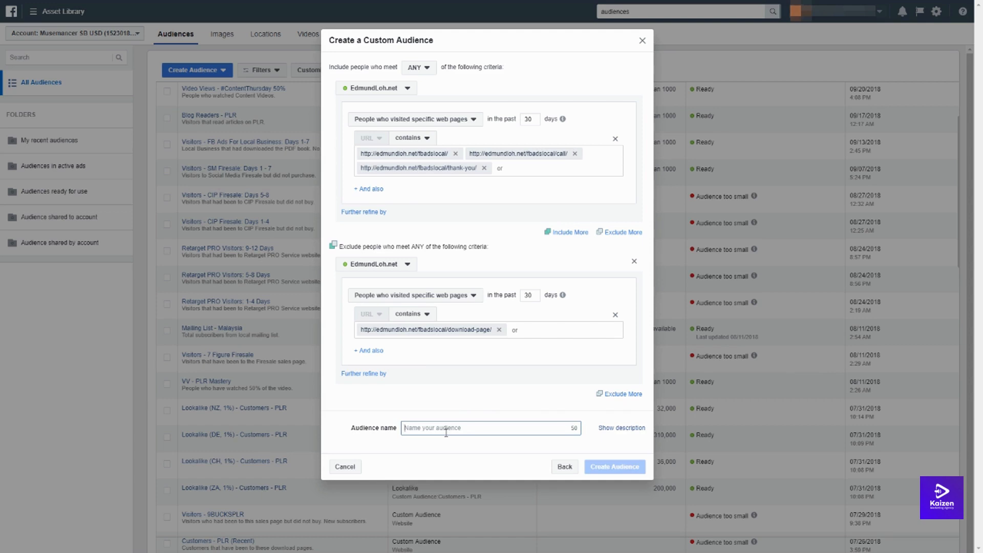
pyautogui.write('Visitors - ')
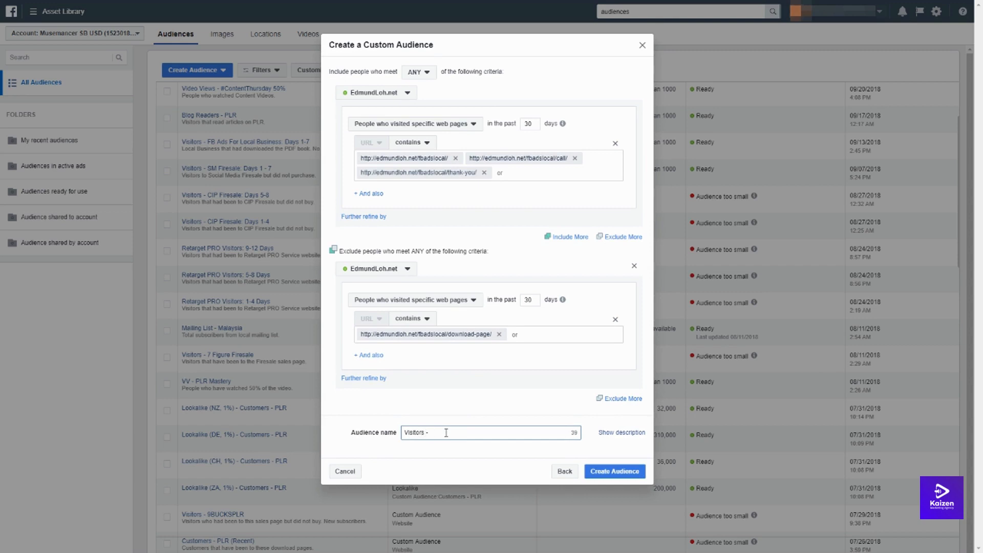
pyautogui.write('FB Ads Local TEST')
pyautogui.moveTo(562, 300)
pyautogui.click(479, 452)
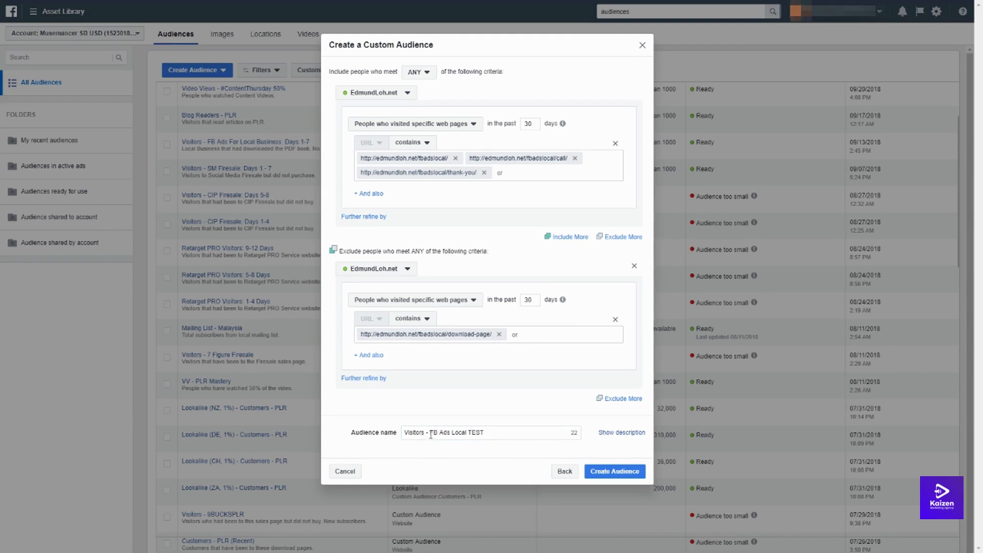
pyautogui.click(432, 435)
pyautogui.click(509, 444)
# Step: Add the description "Visitors that had been to FB Ads Local but did not purchase.", create the audience, and check its availability note
pyautogui.click(605, 434)
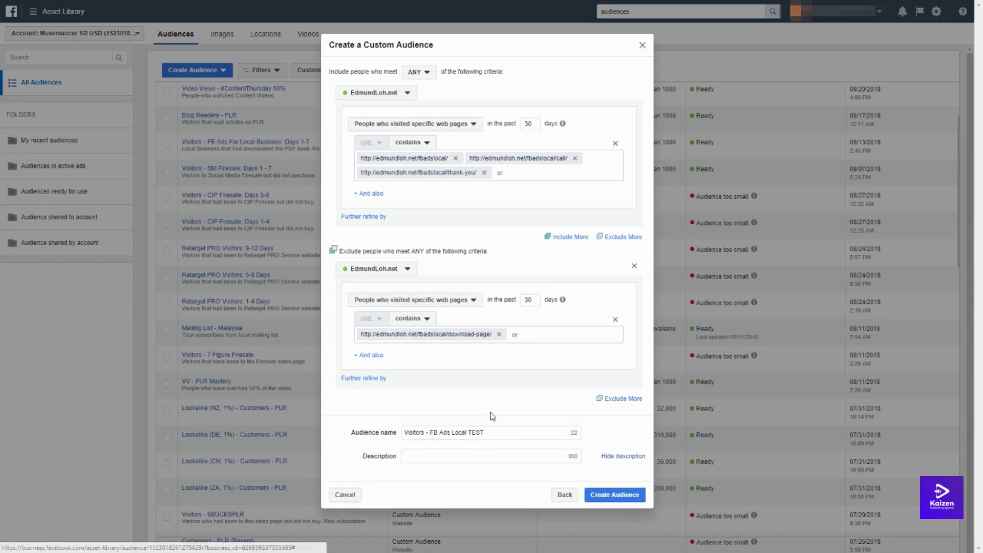
pyautogui.click(487, 452)
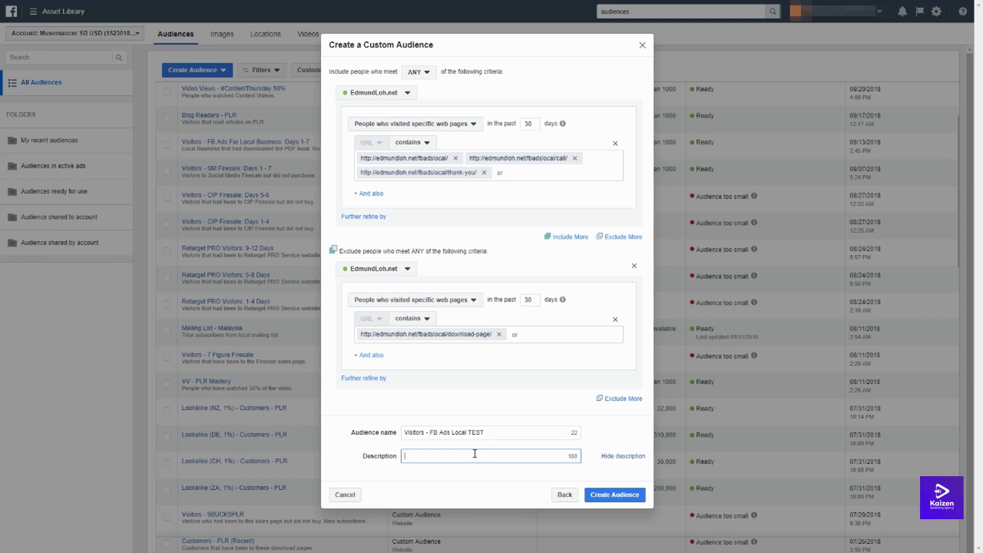
pyautogui.write('Visitors ')
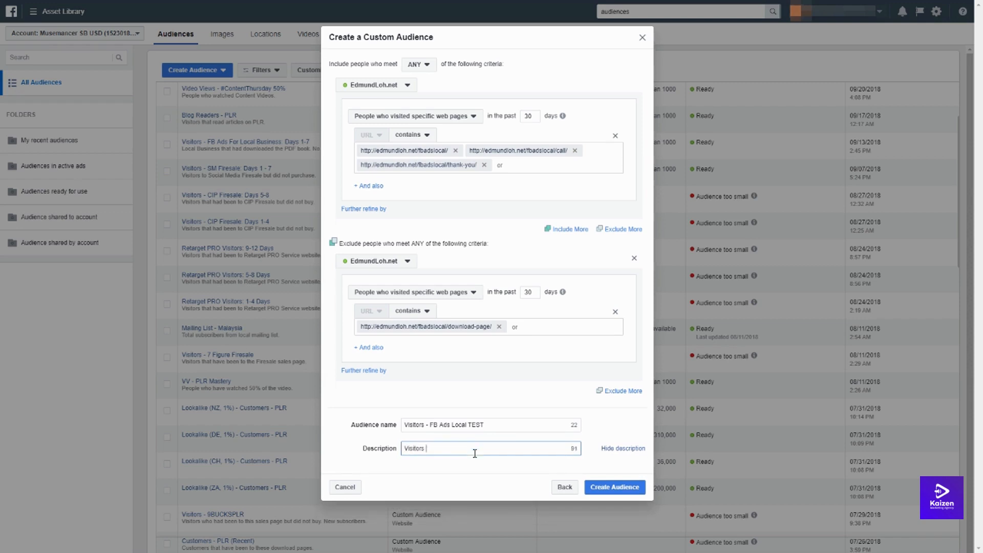
pyautogui.write('that had been to FB Ads Local but did not purchas')
pyautogui.write('e.')
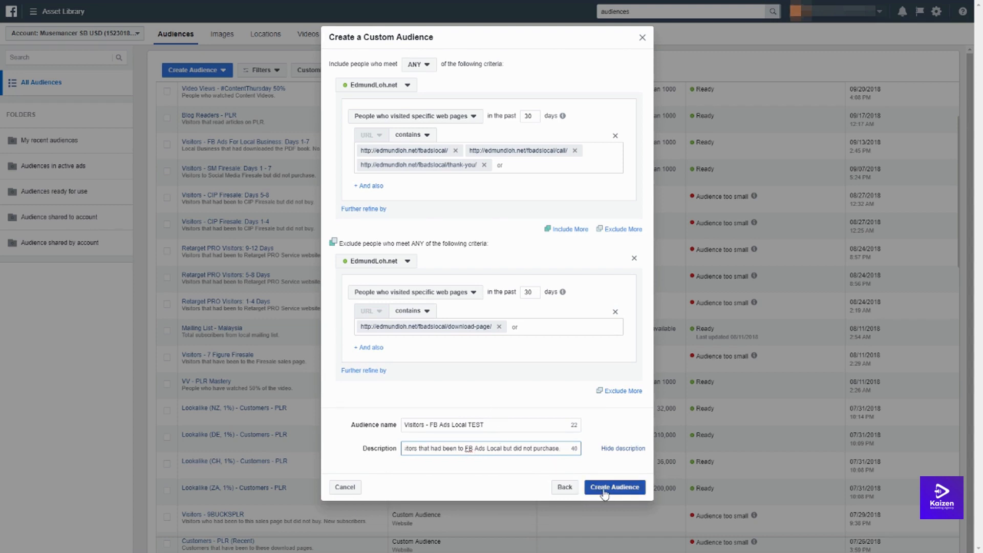
pyautogui.click(605, 491)
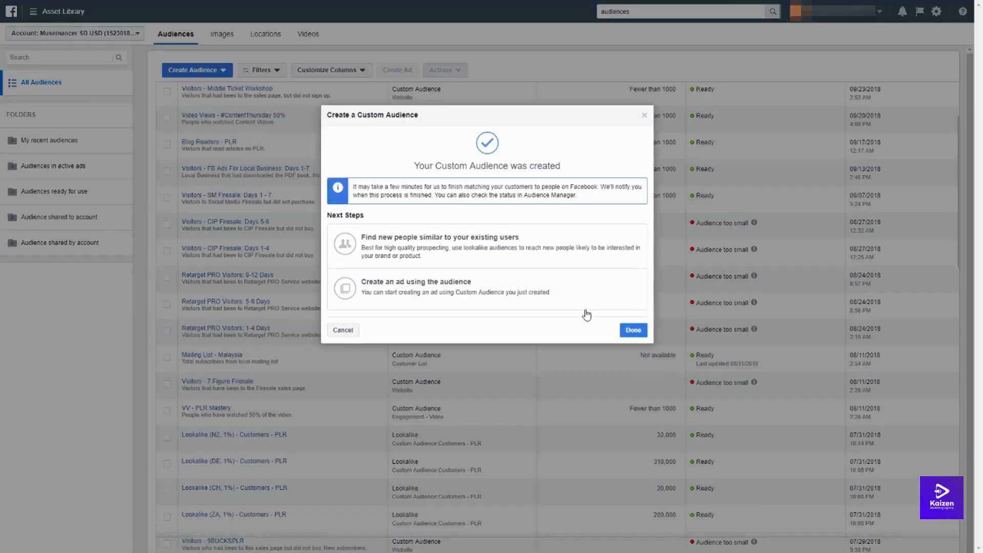
pyautogui.click(633, 330)
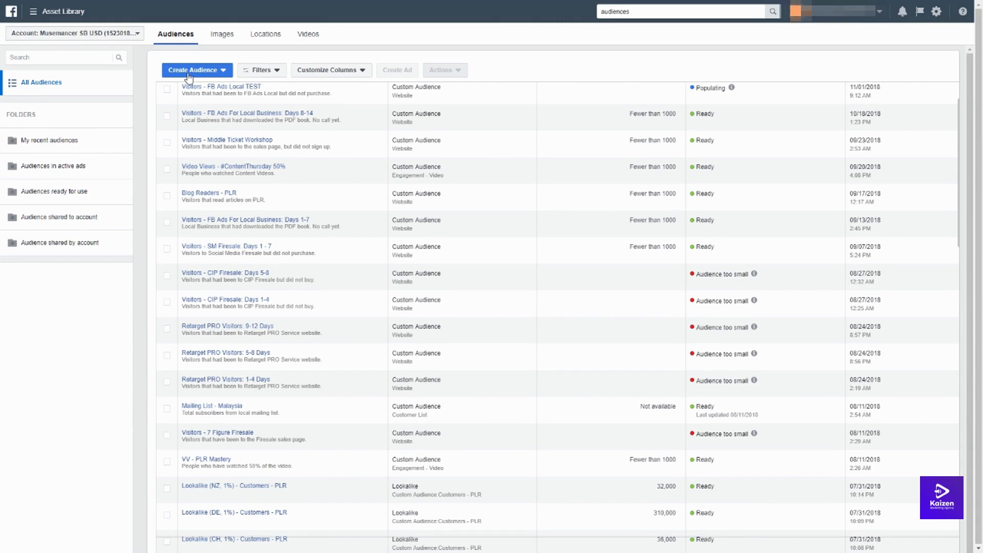
pyautogui.moveTo(731, 88)
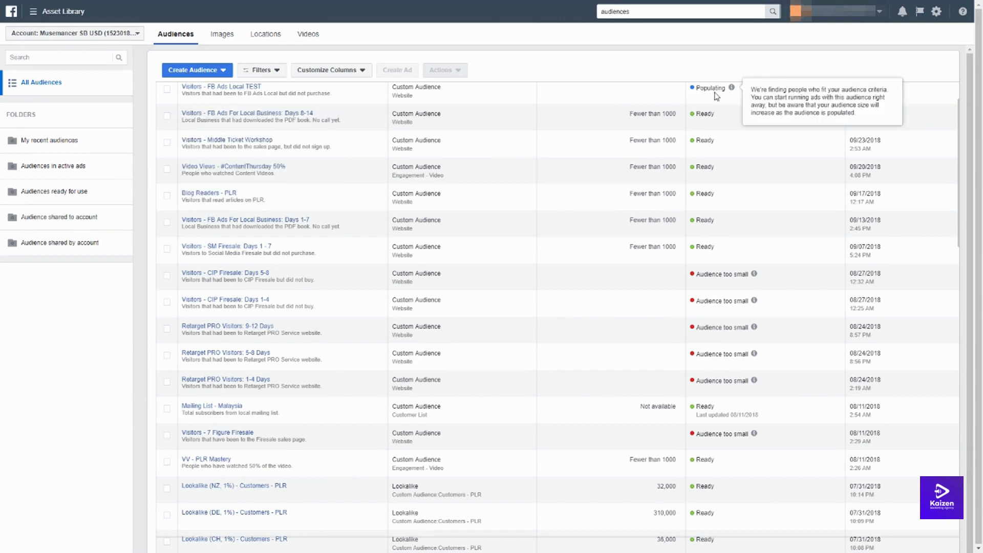
# Step: Start a video engagement custom audience of people who have watched at 50% of your video
pyautogui.click(219, 70)
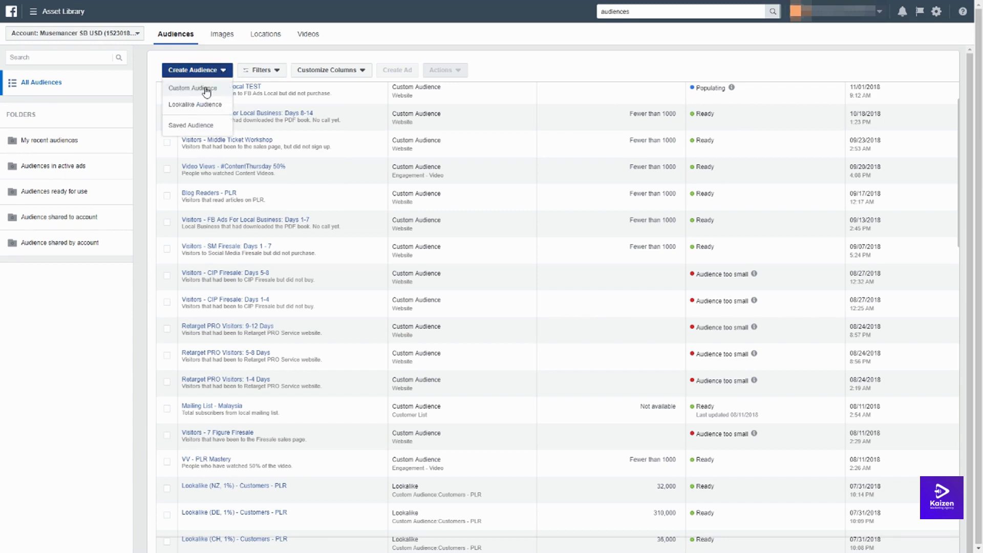
pyautogui.click(206, 90)
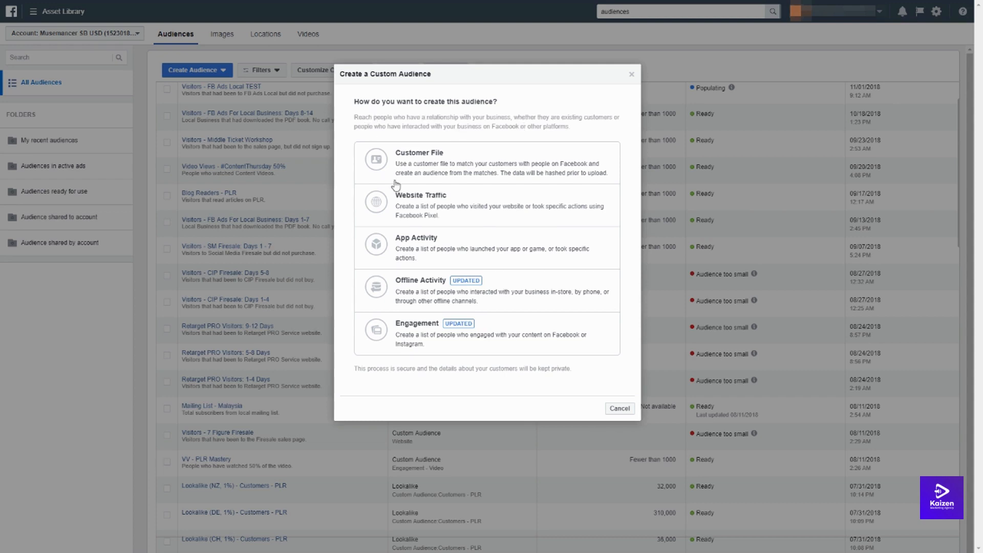
pyautogui.click(422, 337)
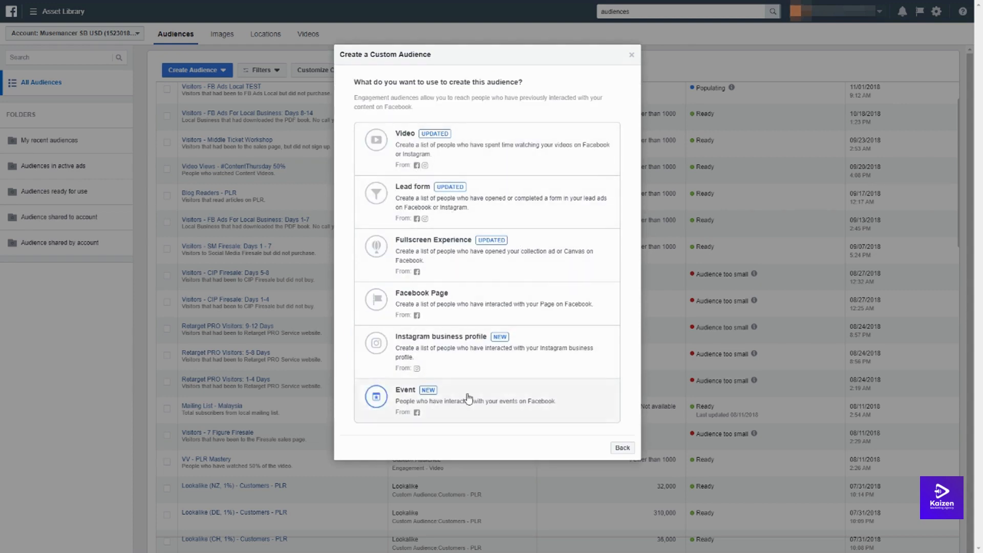
pyautogui.click(457, 160)
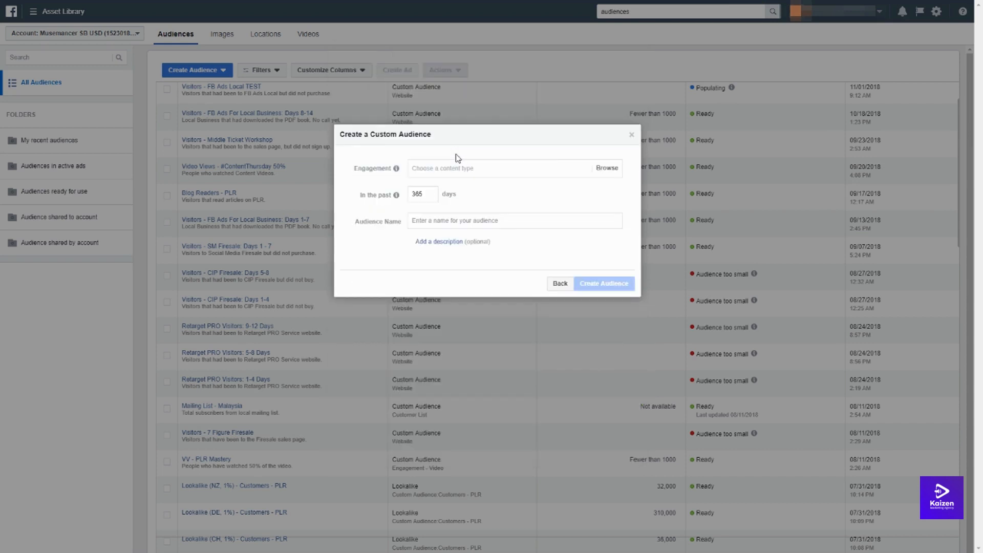
pyautogui.click(469, 167)
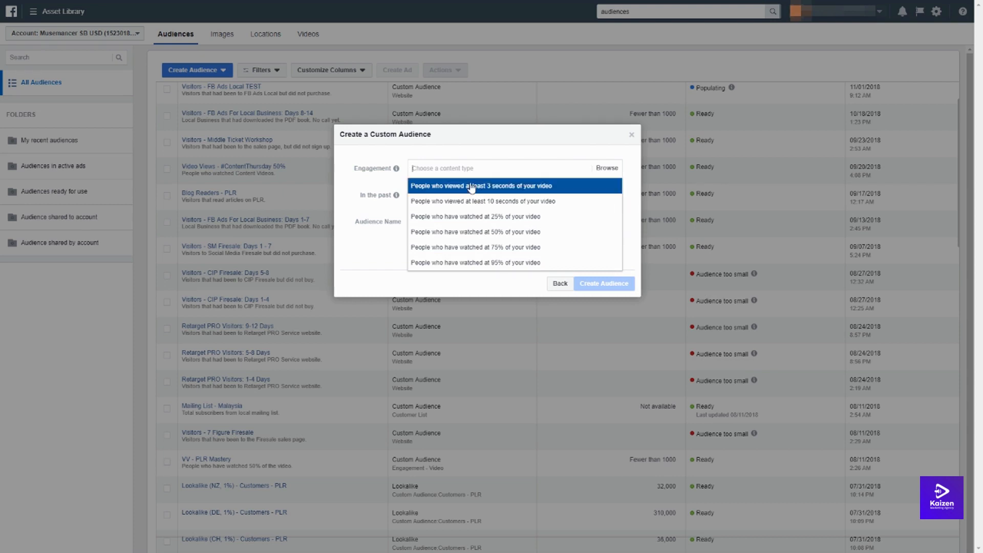
pyautogui.click(495, 239)
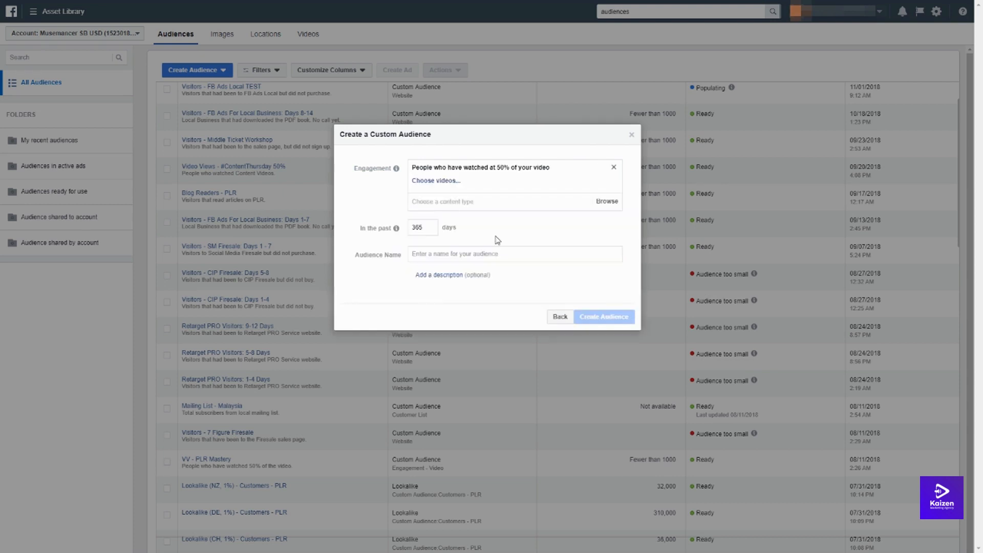
# Step: Choose the video "Why Low Ticket Is B.S. [Sub Titles]" from the Facebook page named after the website's owner
pyautogui.click(444, 186)
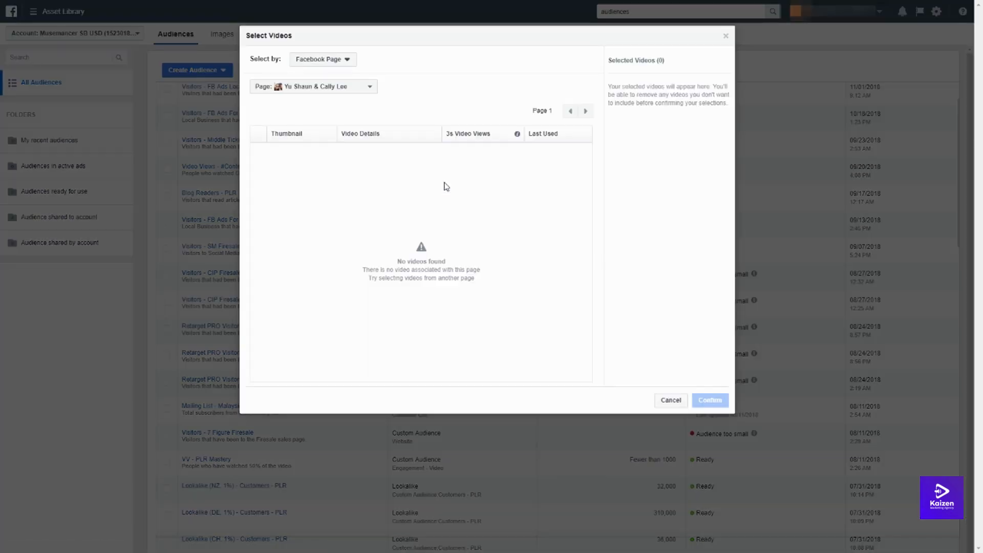
pyautogui.click(364, 88)
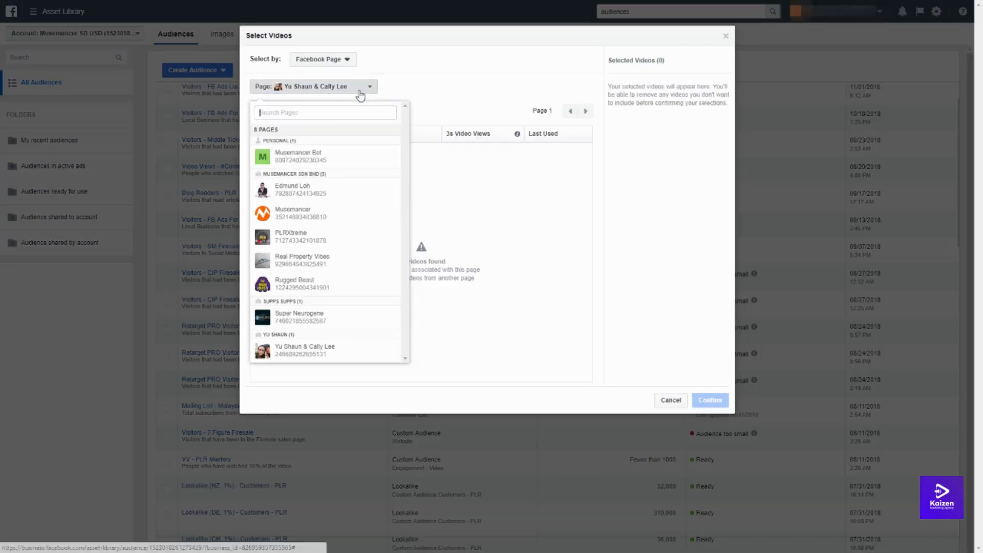
pyautogui.click(328, 200)
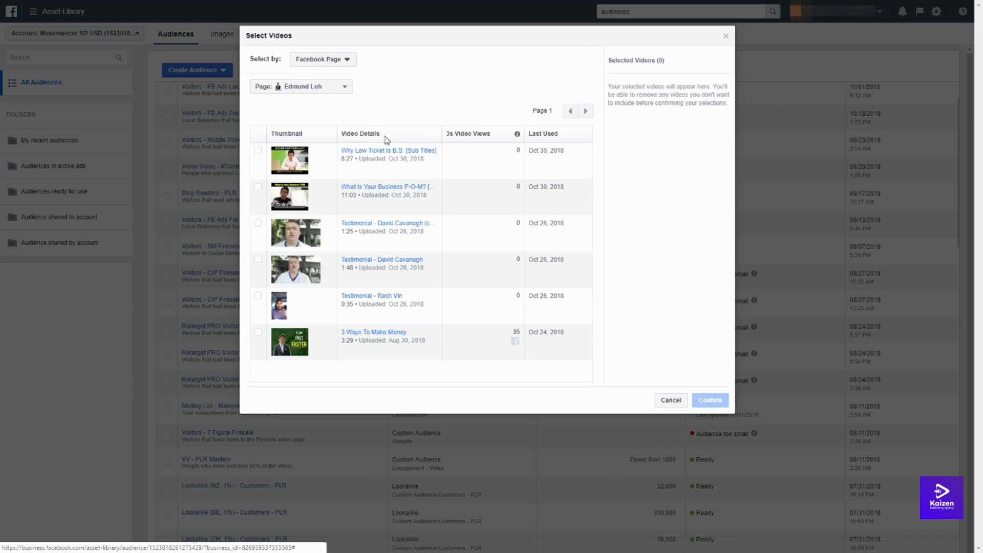
pyautogui.click(259, 154)
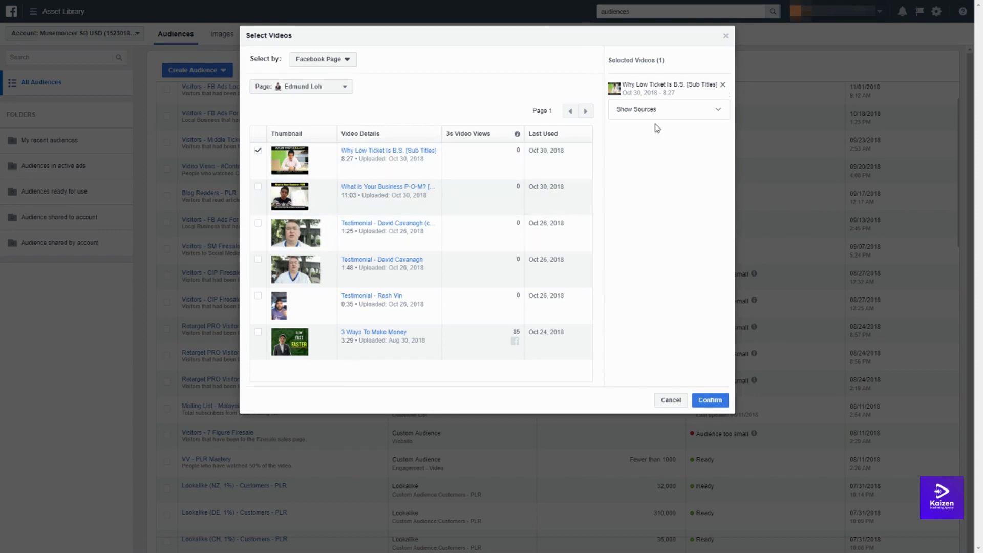
pyautogui.click(258, 152)
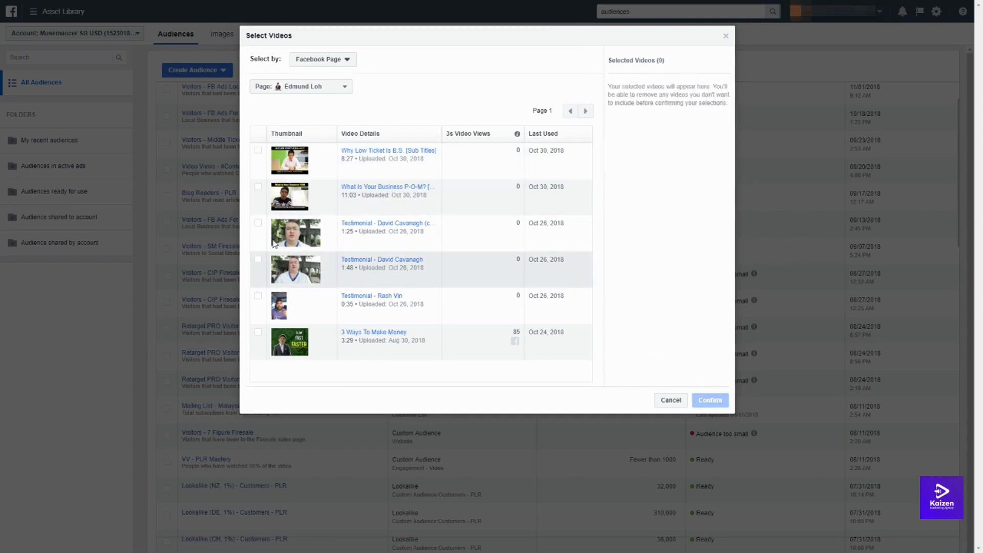
pyautogui.click(258, 152)
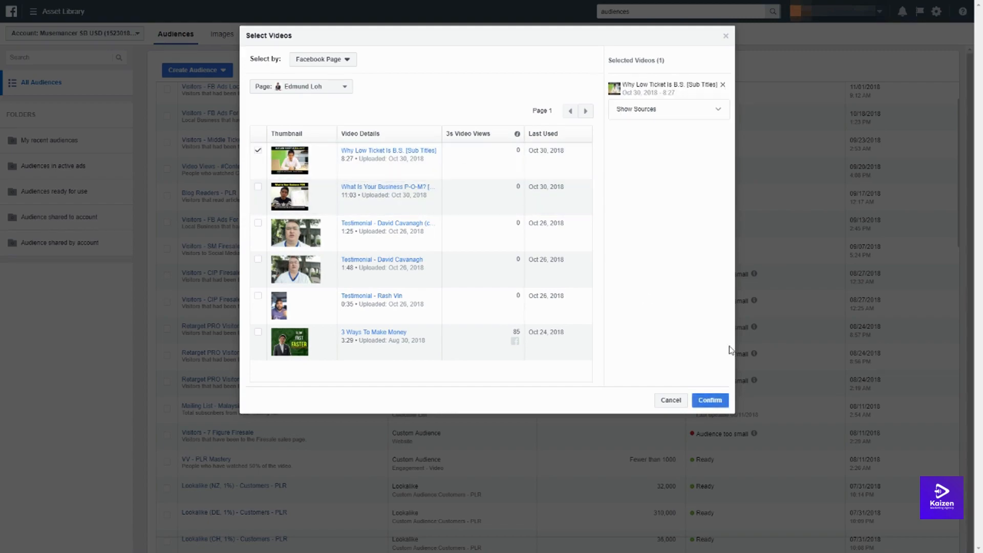
pyautogui.click(710, 400)
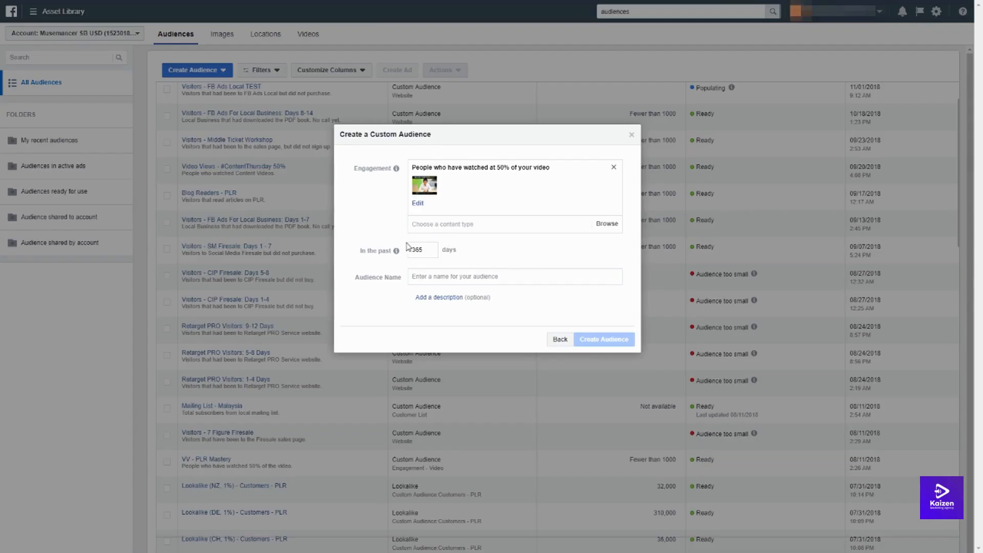
# Step: Limit the video audience to the past 30 days and name it "Video Views - Low Ticket Is BS"
pyautogui.moveTo(398, 251)
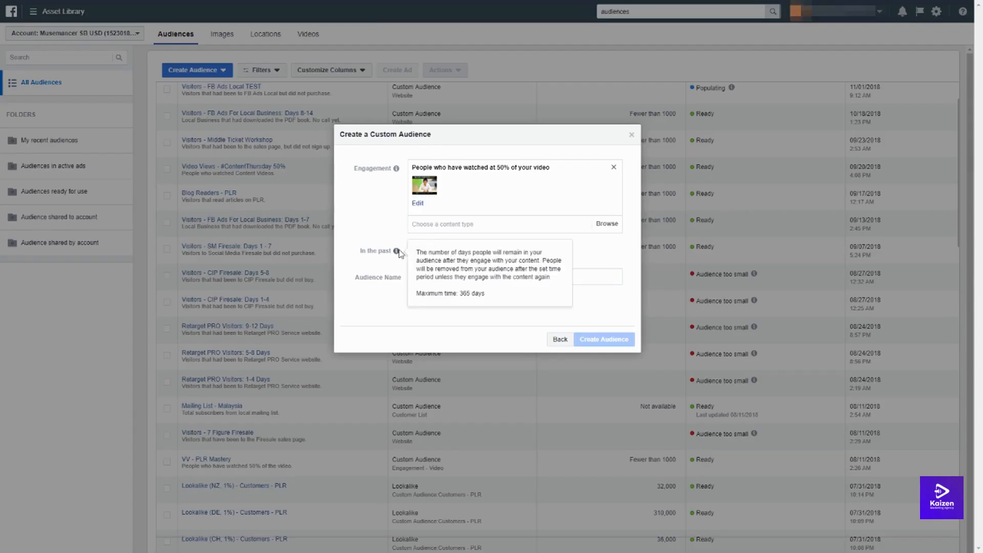
pyautogui.doubleClick(435, 252)
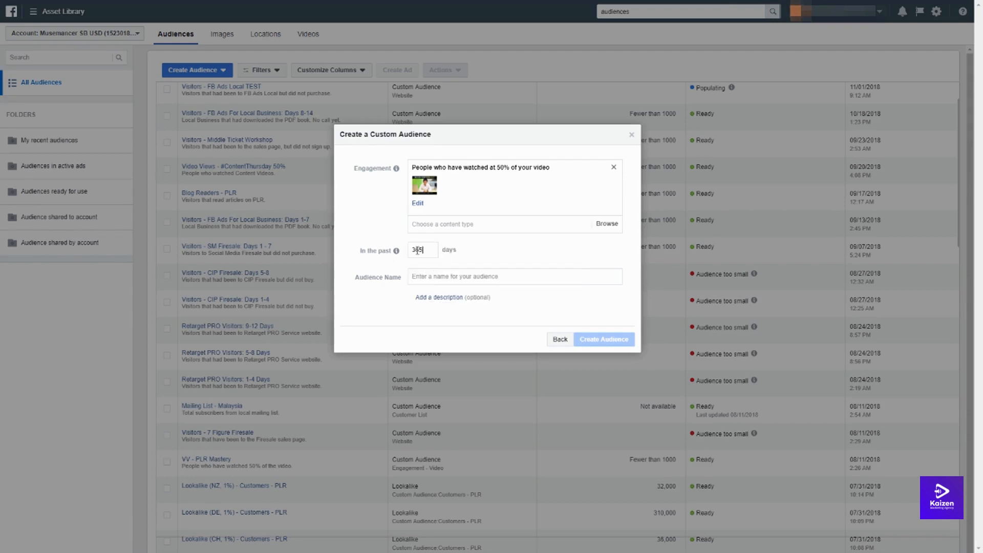
pyautogui.write('30')
pyautogui.click(461, 276)
pyautogui.write('Video V')
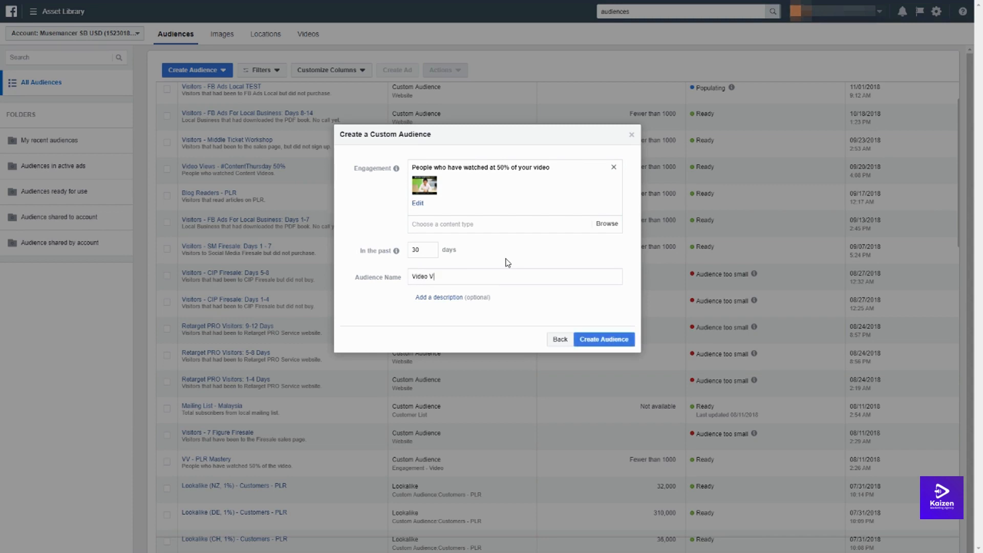
pyautogui.write('iews - Low Ticket Is BS')
# Step: Add the description "People that watched 50% of this video", create the audience, and return to the audience list
pyautogui.click(445, 298)
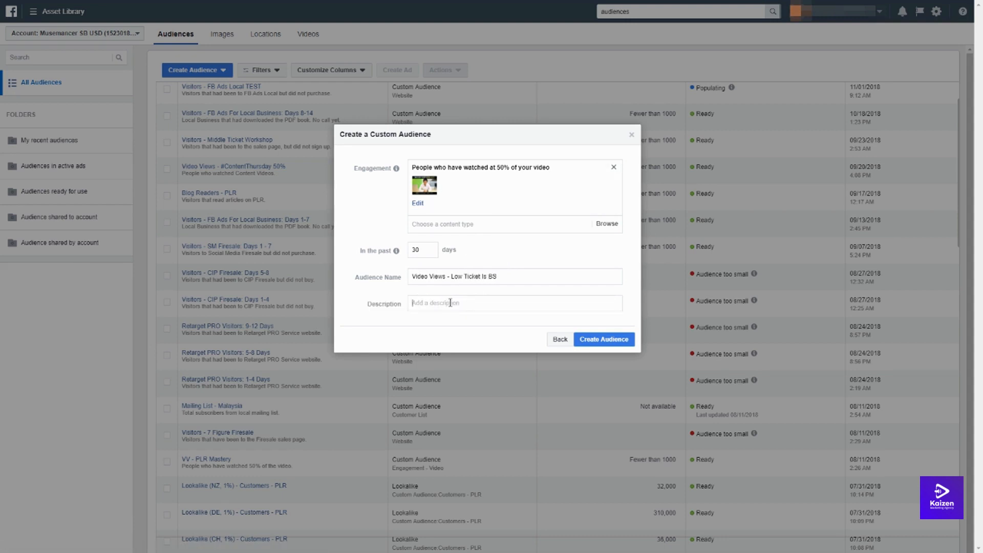
pyautogui.write('People that watched 50% of this video')
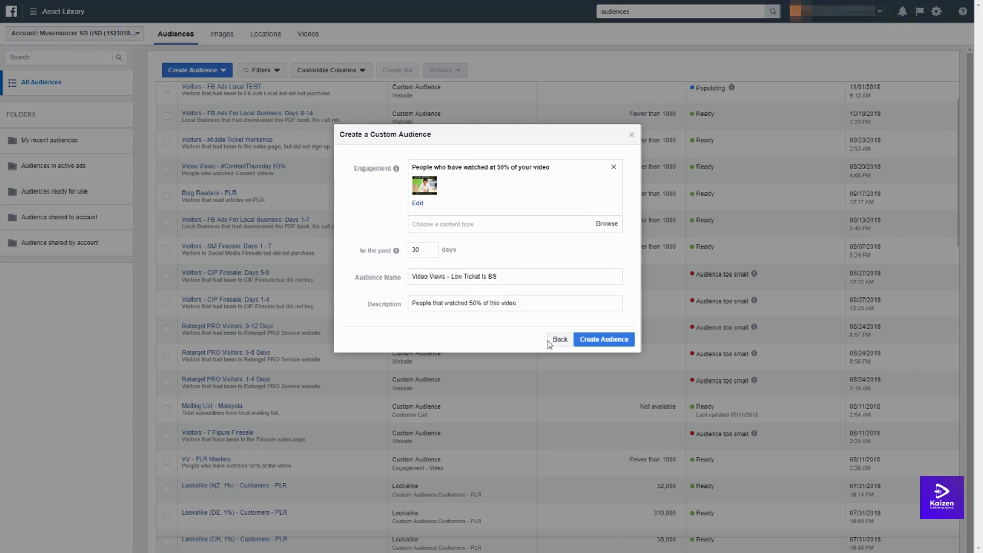
pyautogui.click(598, 339)
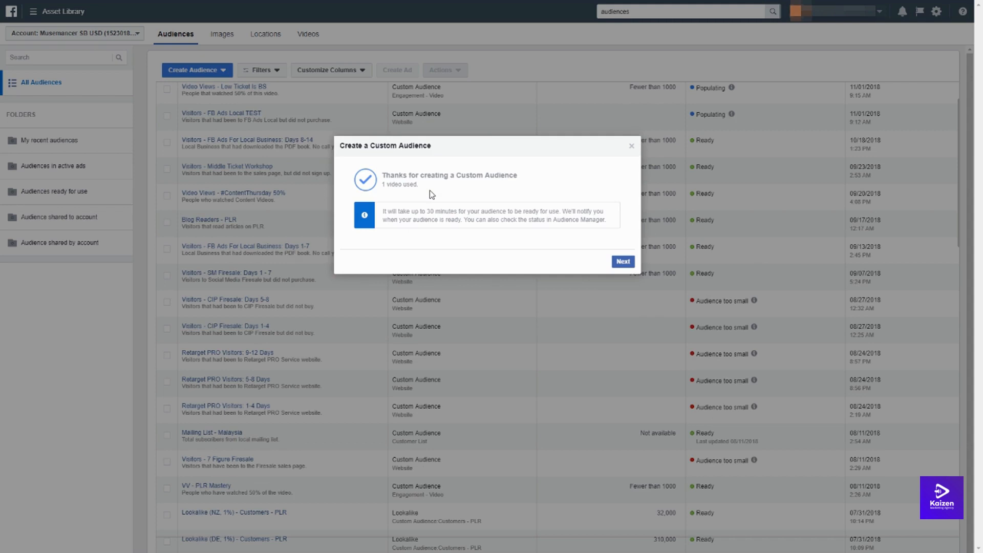
pyautogui.click(622, 263)
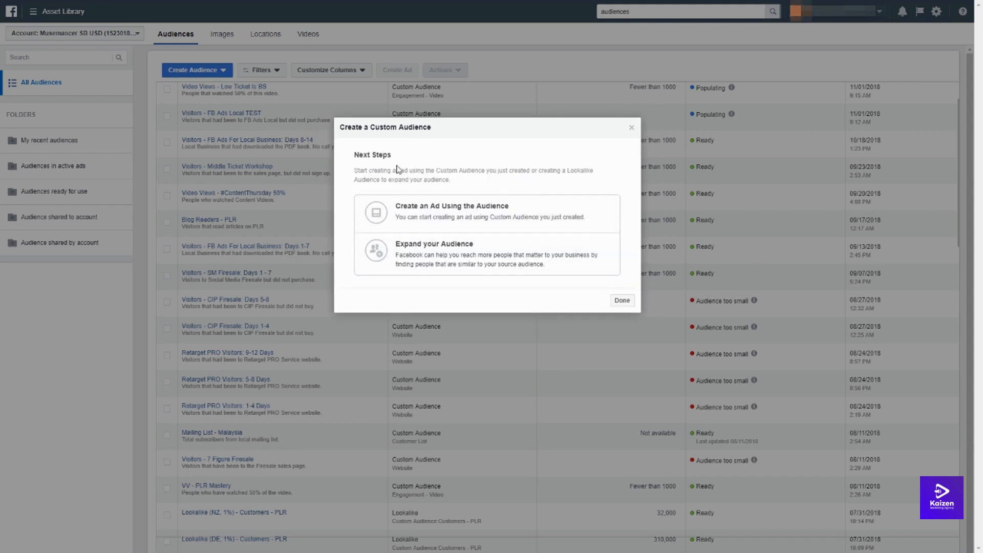
pyautogui.click(621, 301)
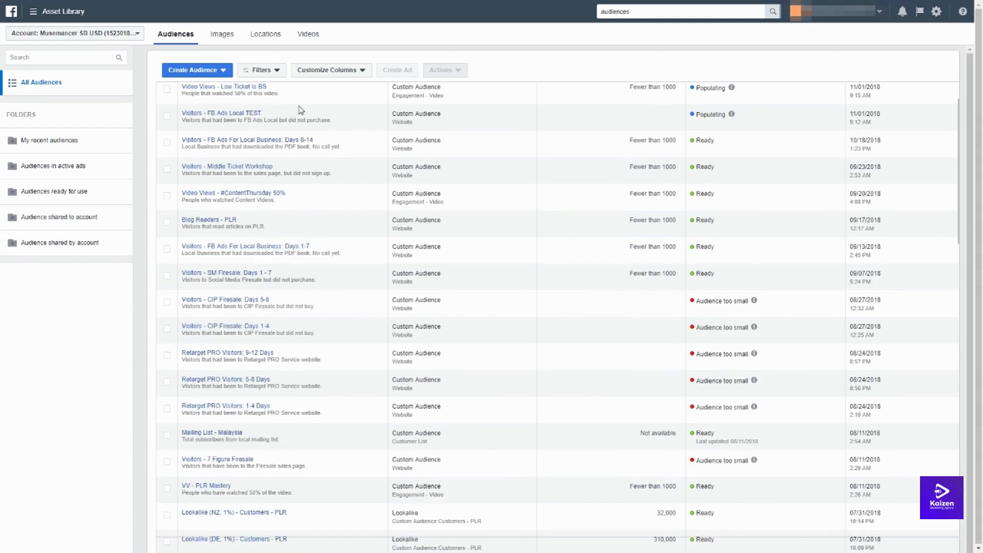
# Step: Start another engagement custom audience based on interactions with a Facebook Page
pyautogui.click(208, 72)
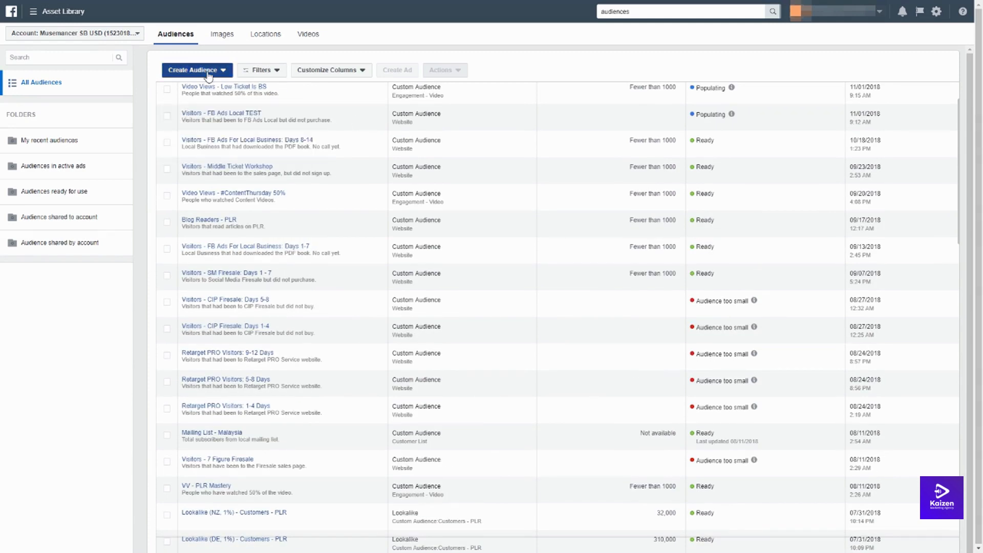
pyautogui.click(208, 92)
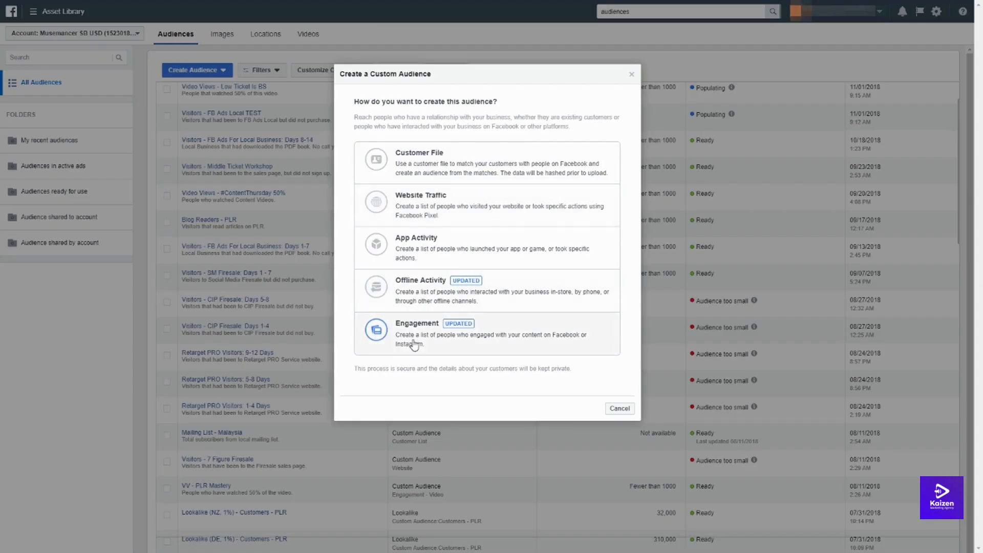
pyautogui.click(423, 329)
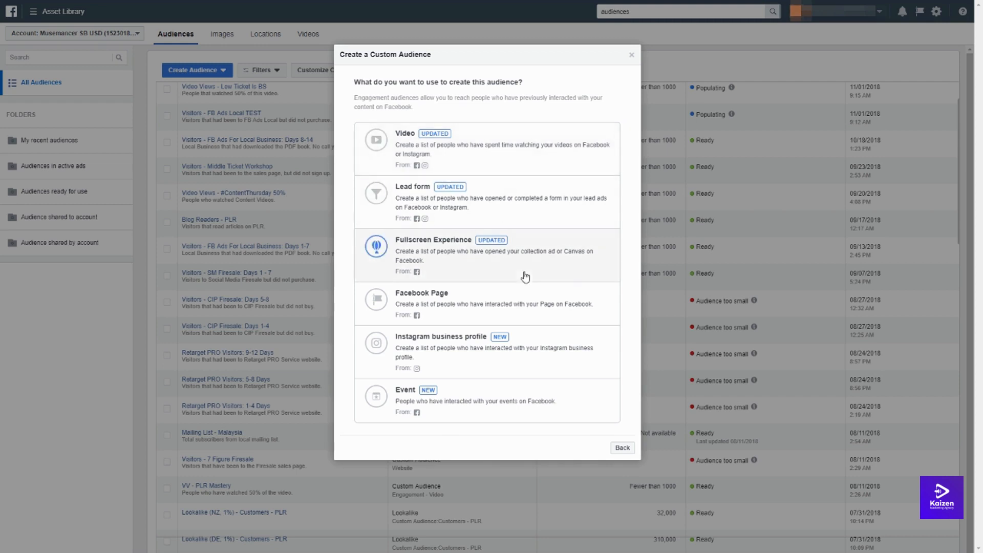
pyautogui.click(546, 307)
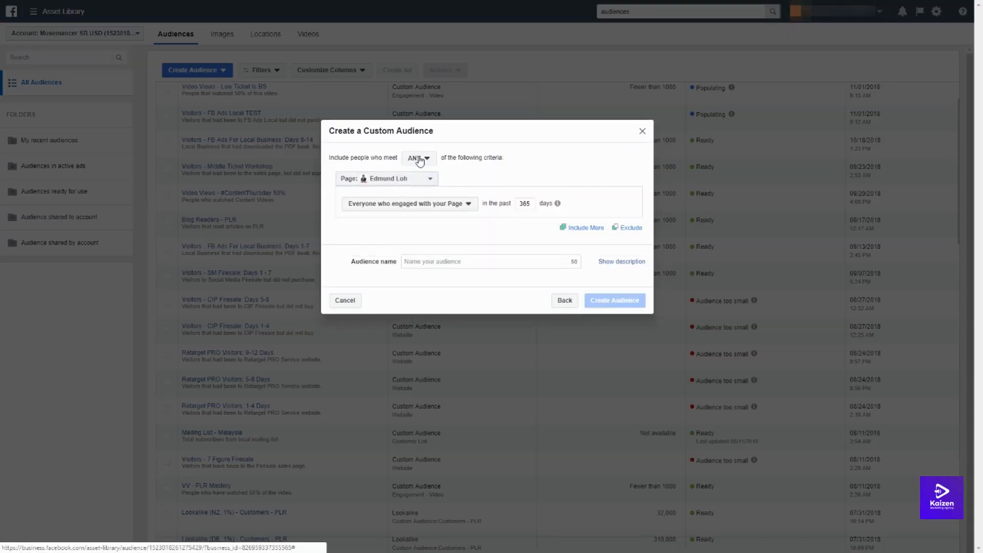
# Step: Review the engagement options and include people who engaged with any post or ad on the website owner's page
pyautogui.click(419, 180)
pyautogui.click(420, 183)
pyautogui.click(428, 205)
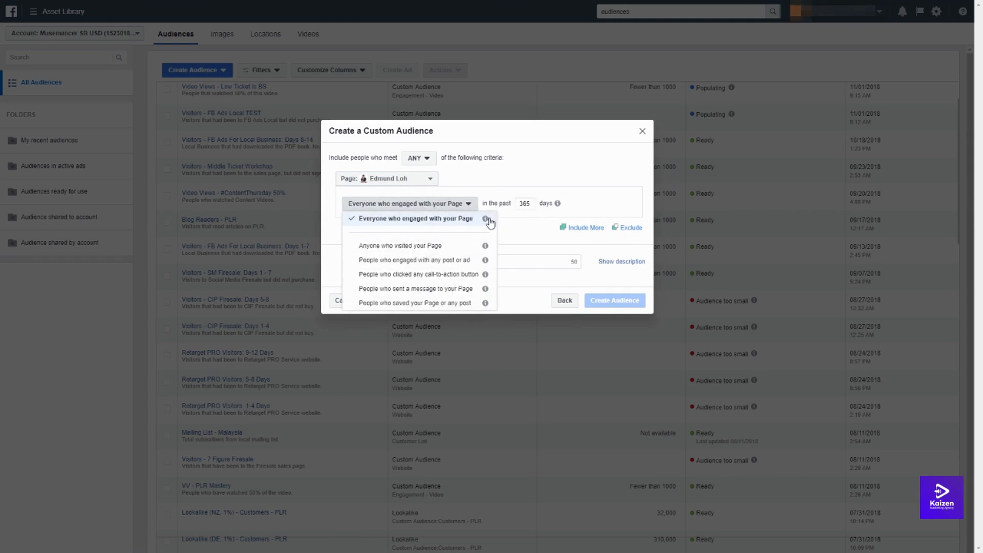
pyautogui.moveTo(485, 220)
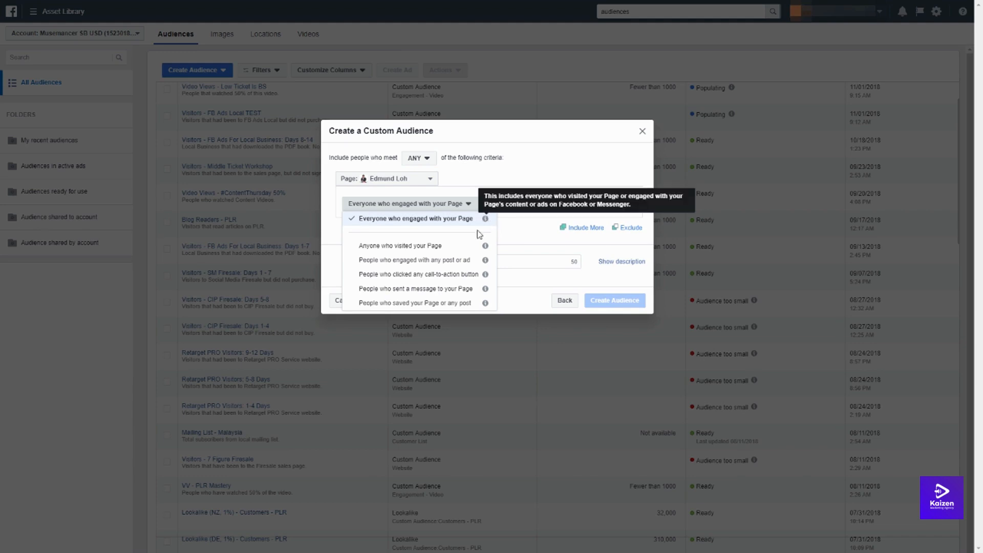
pyautogui.click(460, 261)
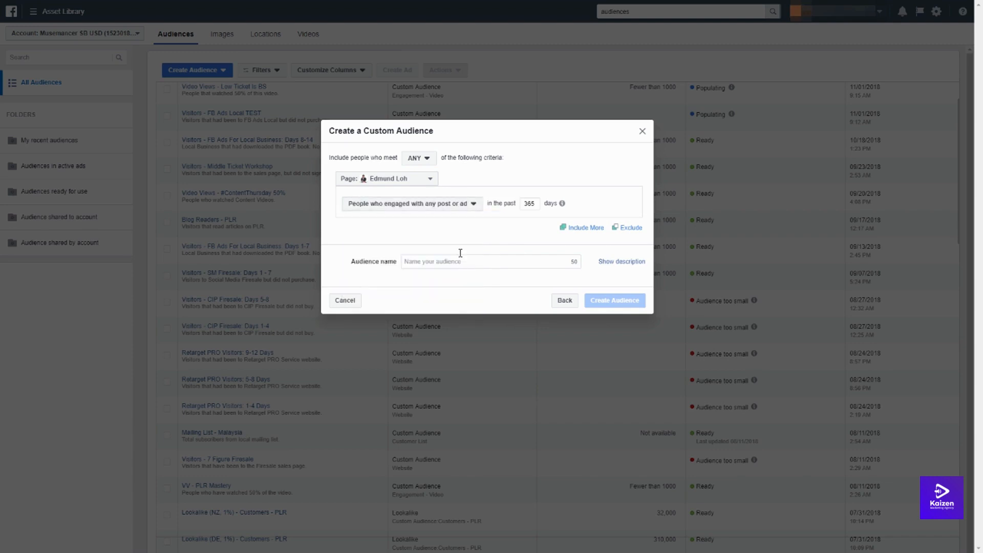
# Step: Limit the Page audience to the past 30 days and name it "FB Page", the page owner's name, and "- Post Engagement"
pyautogui.click(469, 204)
pyautogui.moveTo(485, 261)
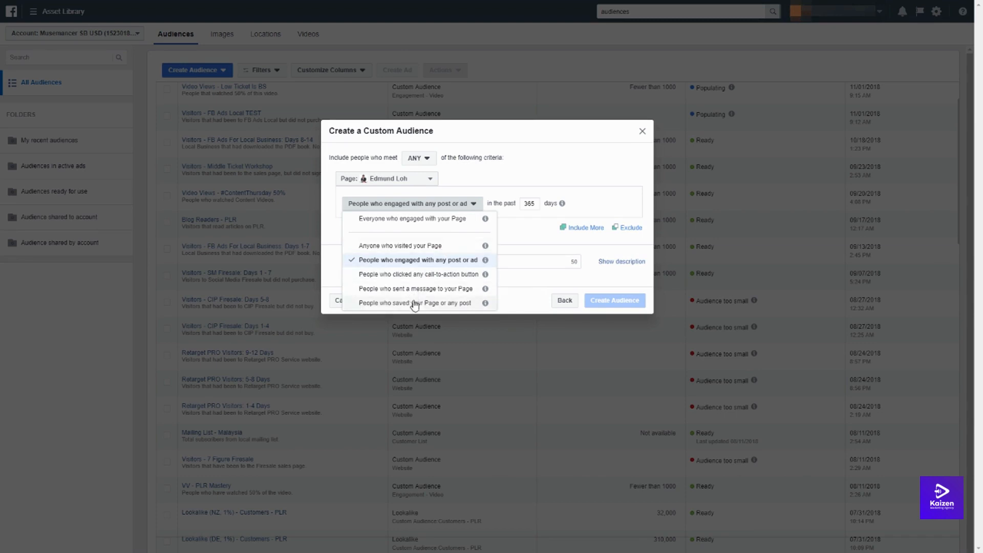
pyautogui.click(535, 173)
pyautogui.moveTo(535, 206)
pyautogui.mouseDown()
pyautogui.moveTo(498, 204)
pyautogui.moveTo(531, 204)
pyautogui.moveTo(521, 205)
pyautogui.mouseUp()
pyautogui.write('30')
pyautogui.press('Delete')
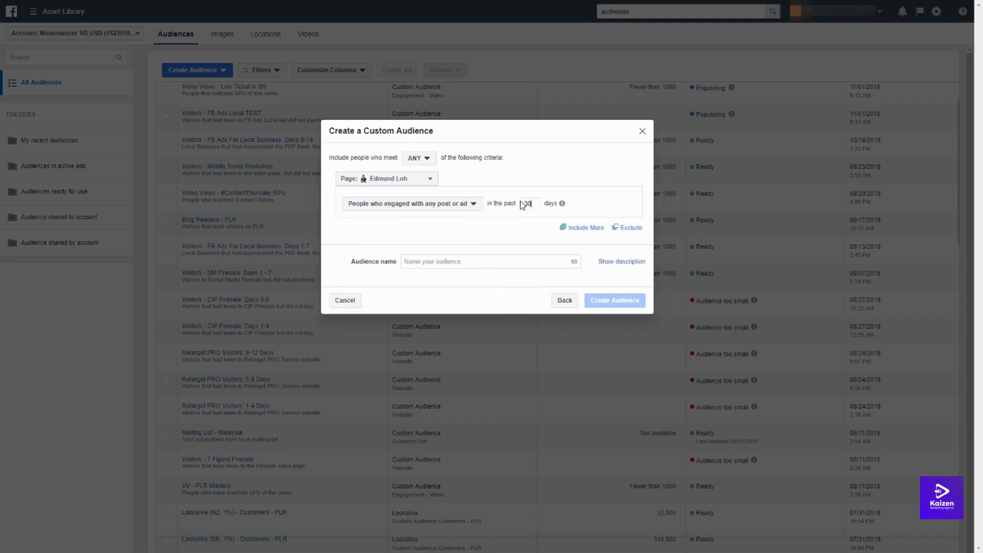
pyautogui.click(481, 260)
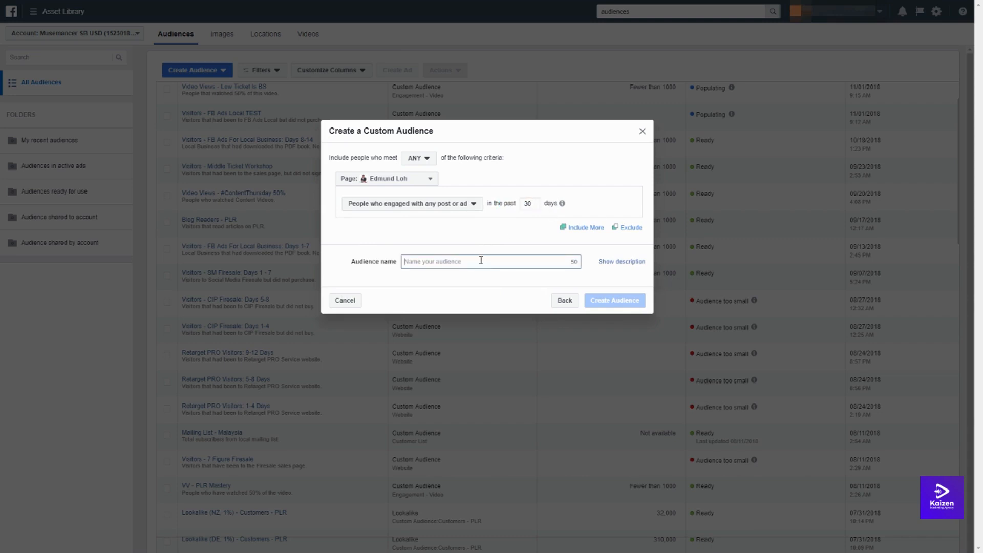
pyautogui.write('FB')
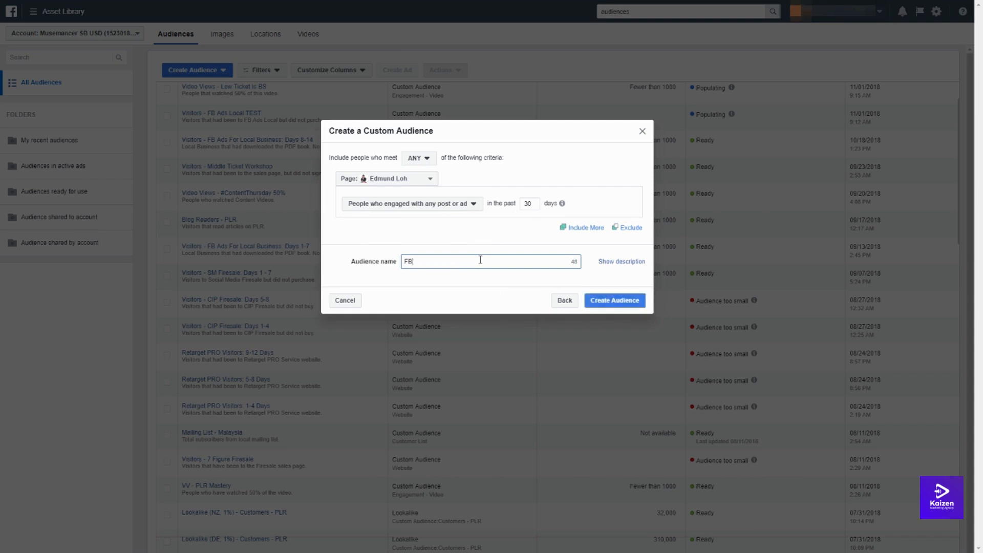
pyautogui.write(' Page Edmund Loh - Post Engagement')
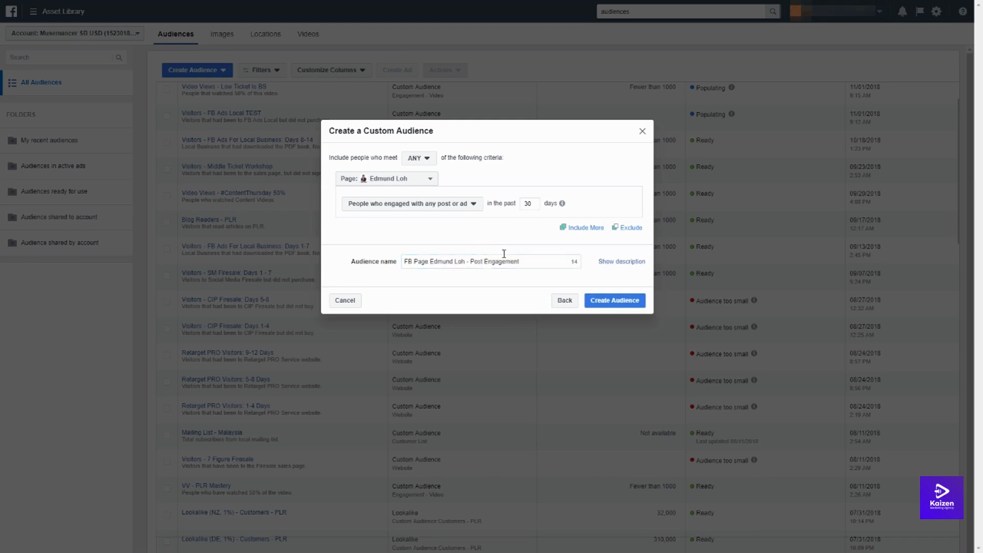
# Step: Add the description "People that engaged with my FB Posts", create the audience, and return to the audience list
pyautogui.click(621, 262)
pyautogui.click(497, 286)
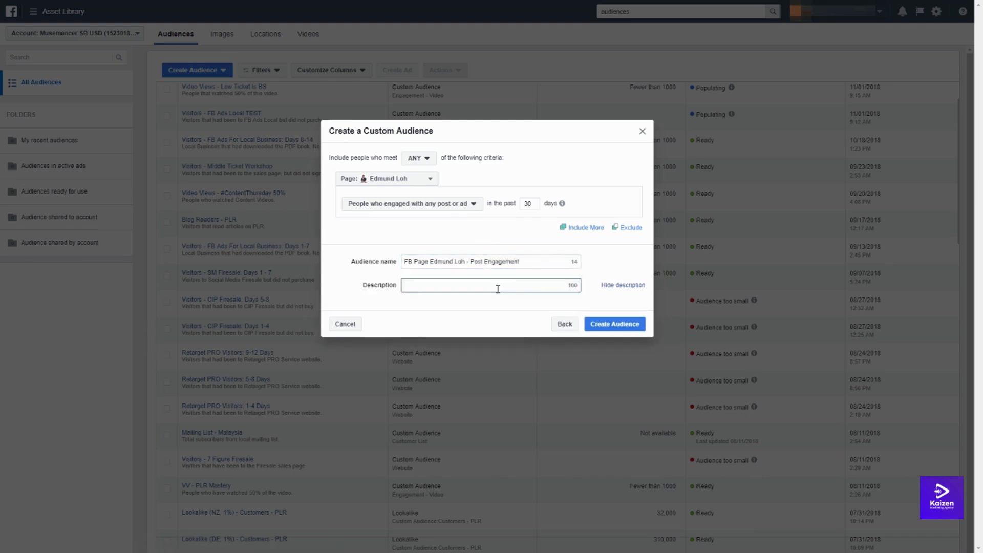
pyautogui.write('People ')
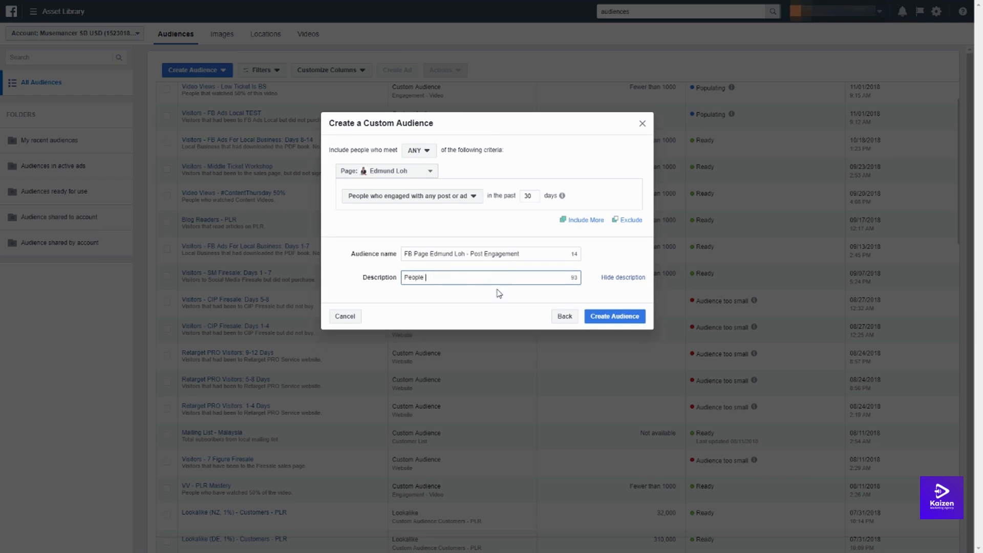
pyautogui.write('that engaged with my FB Posts')
pyautogui.click(608, 317)
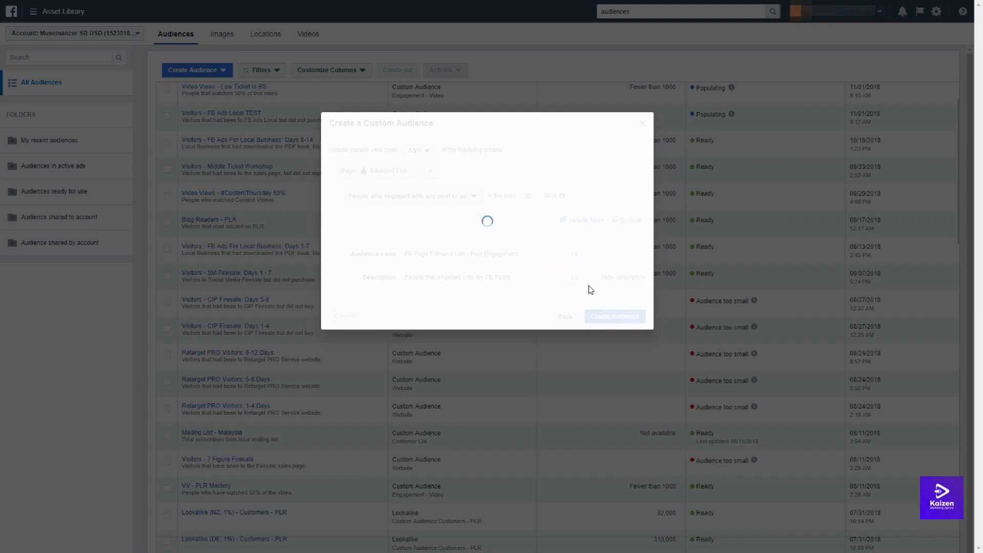
pyautogui.click(634, 329)
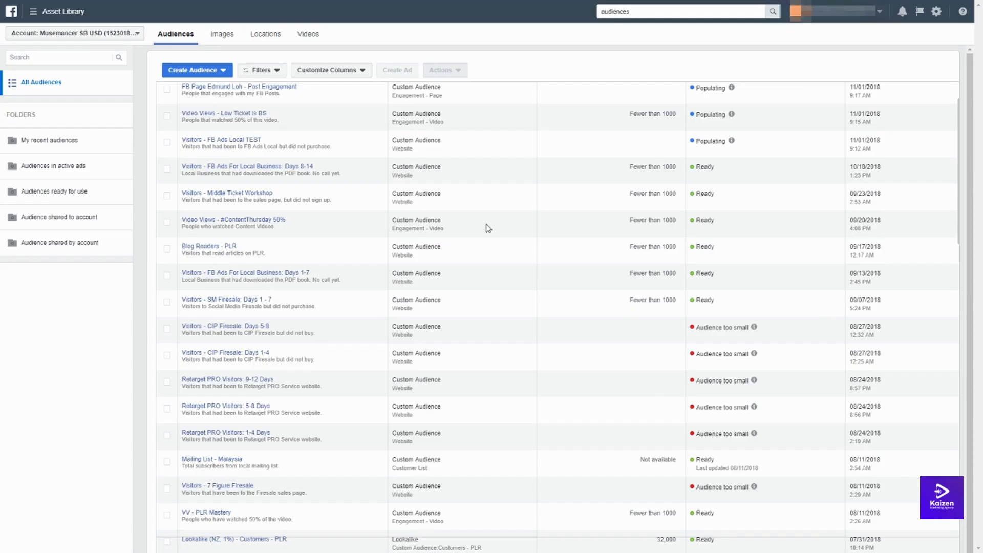
# Step: Start a new engagement custom audience based on interactions with an Instagram business profile
pyautogui.click(201, 74)
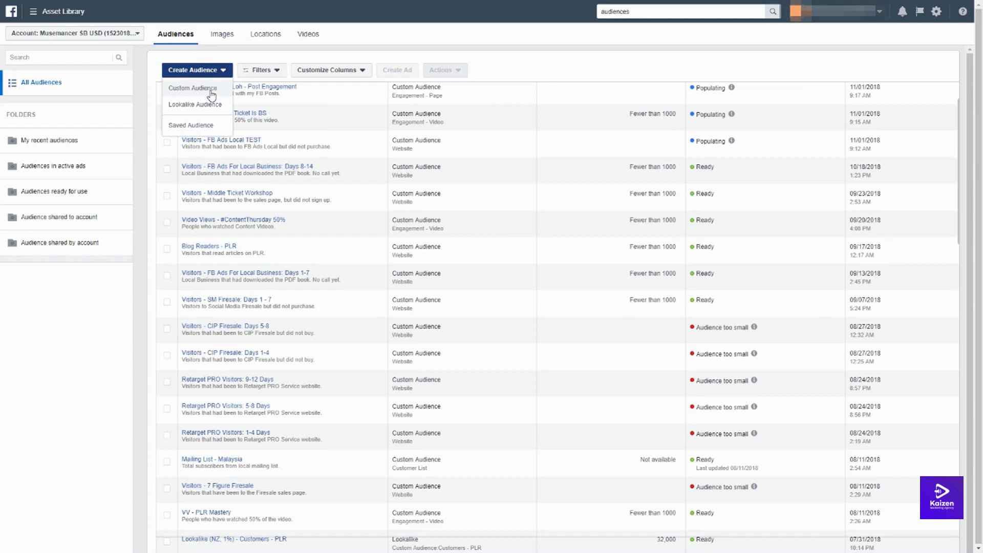
pyautogui.click(210, 90)
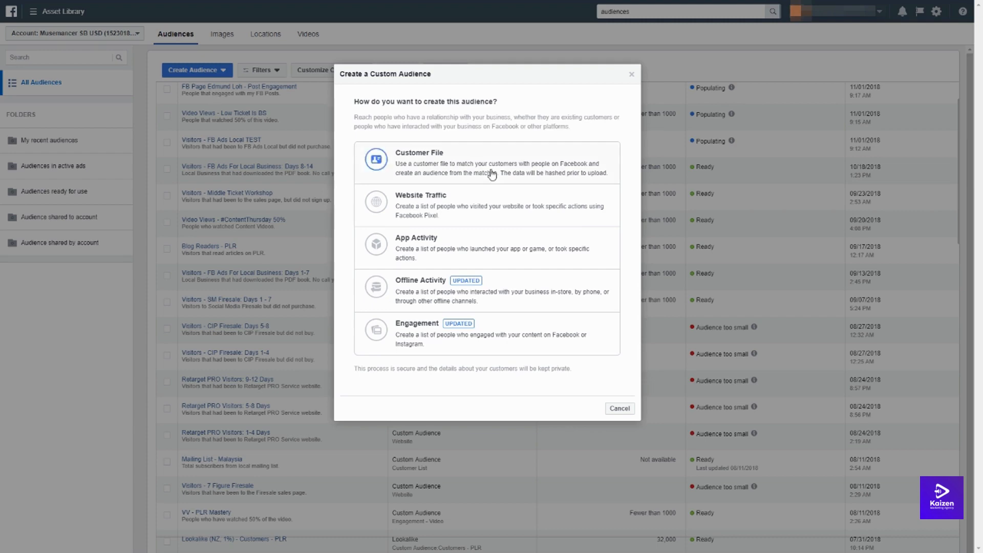
pyautogui.click(513, 326)
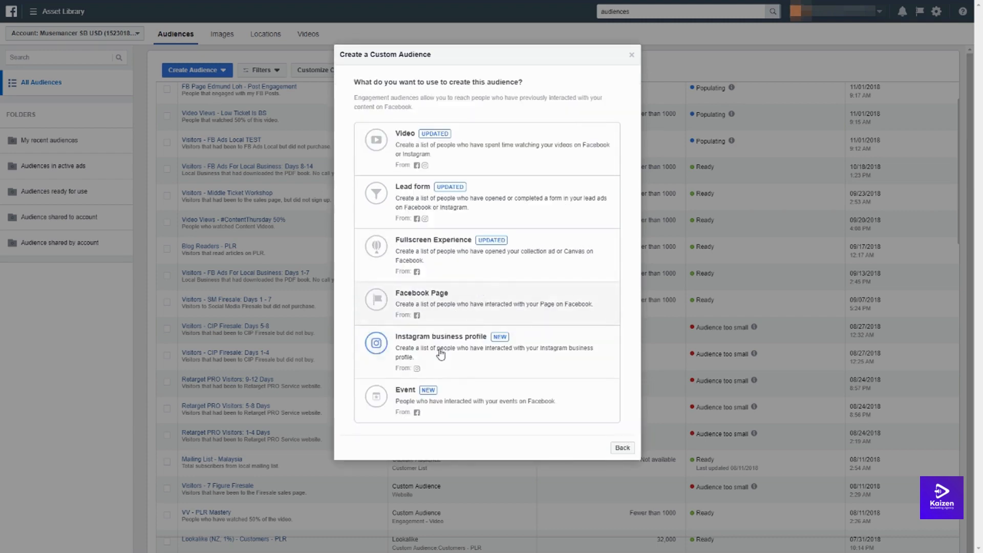
pyautogui.click(502, 355)
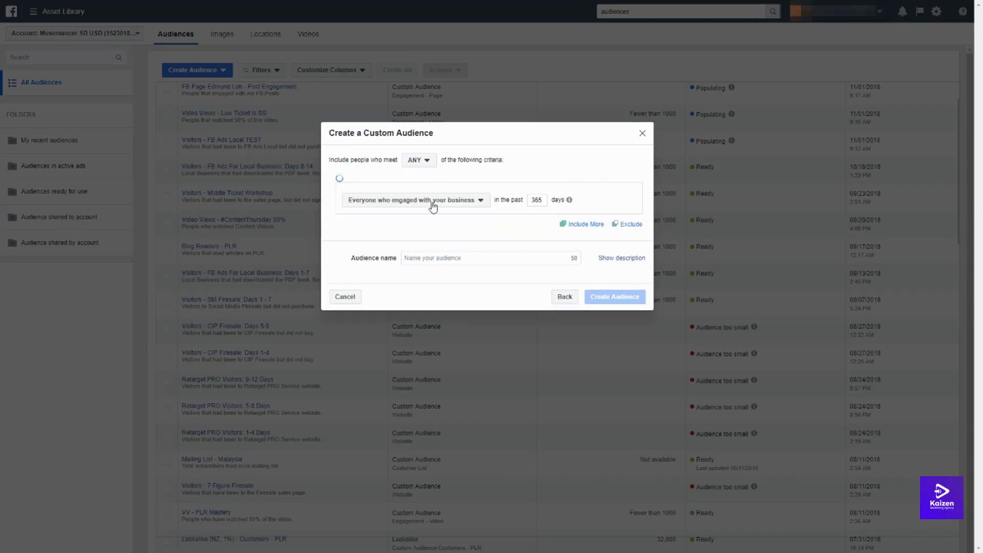
# Step: Examine the Instagram profile selection and its engagement options, including the explanation of "Everyone who engaged with your business"
pyautogui.click(431, 204)
pyautogui.click(429, 190)
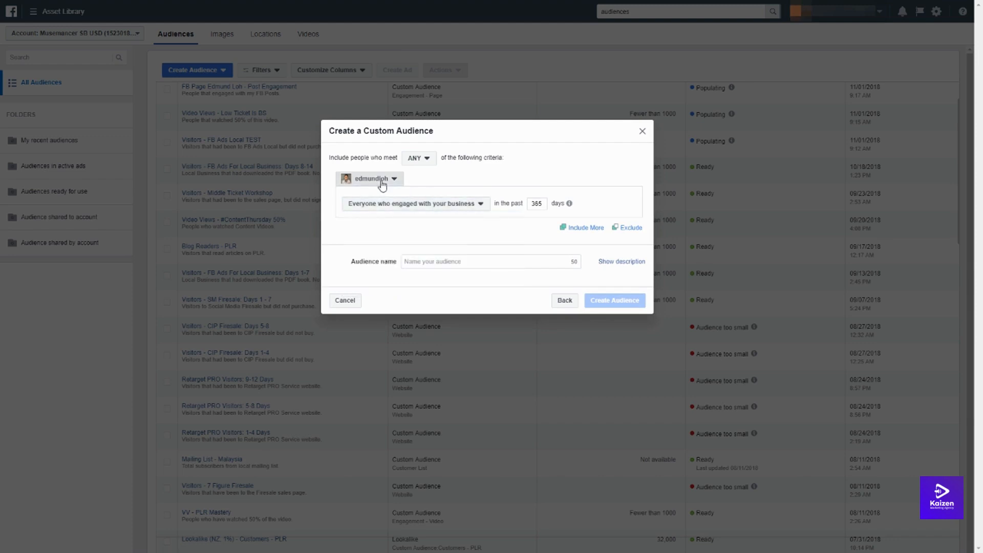
pyautogui.click(381, 183)
pyautogui.click(381, 182)
pyautogui.click(416, 204)
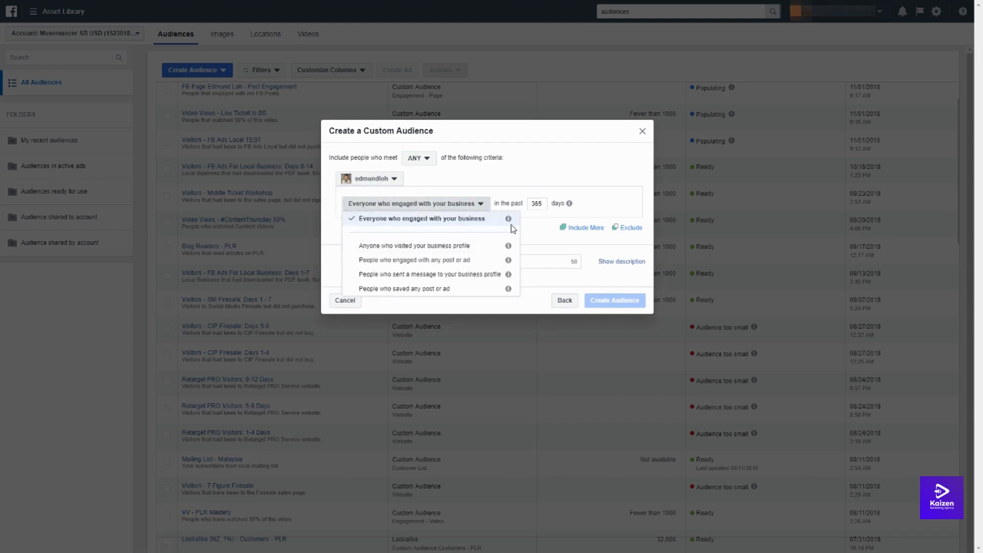
pyautogui.moveTo(510, 220)
pyautogui.moveTo(509, 249)
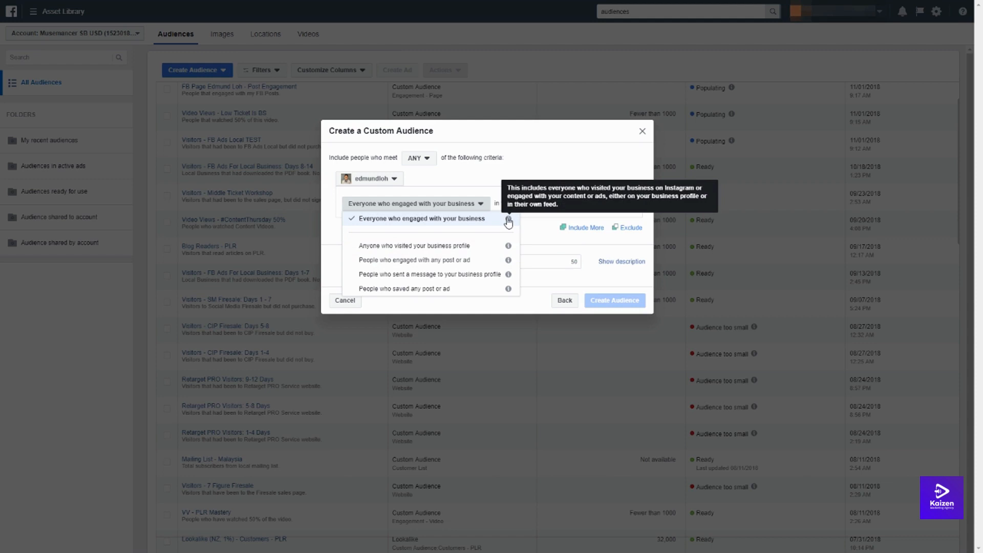
pyautogui.click(541, 227)
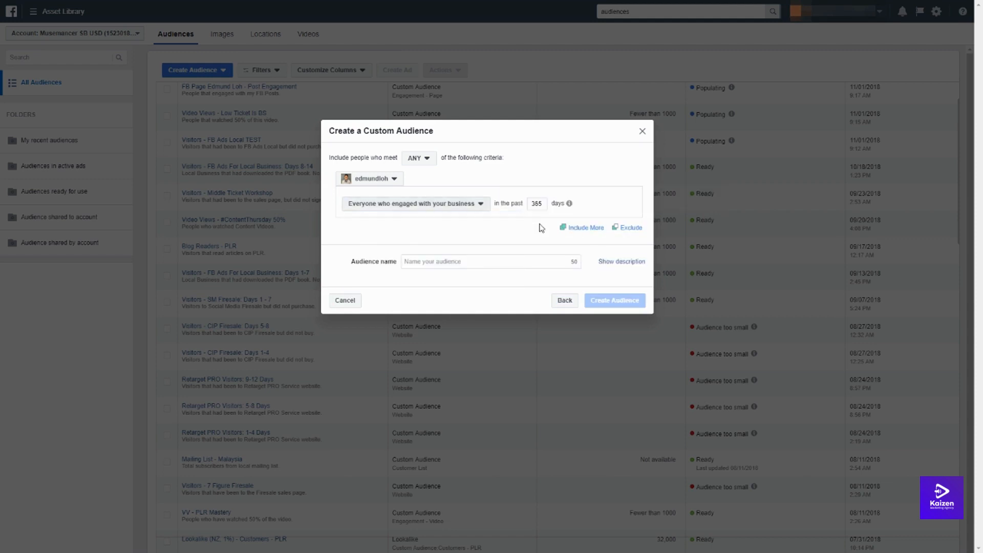
# Step: Limit the Instagram audience to the past 30 days and name it "IG @" followed by the profile's handle
pyautogui.moveTo(538, 205); pyautogui.dragTo(542, 207)
pyautogui.press('Tab')
pyautogui.press('Tab')
pyautogui.write('IG Edm')
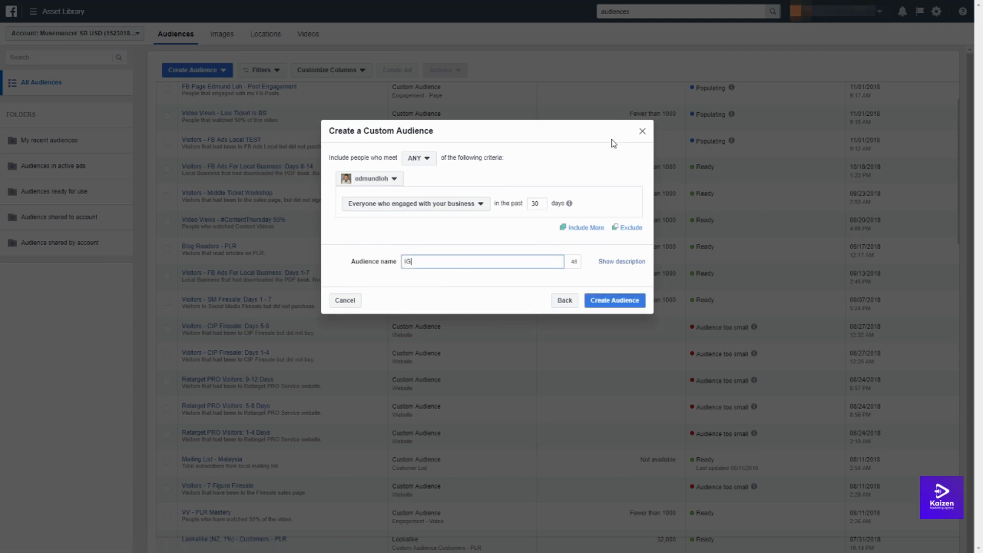
pyautogui.press('BackSpace')
pyautogui.press('BackSpace')
pyautogui.press('BackSpace')
pyautogui.write('@edmundloh')
pyautogui.click(613, 140)
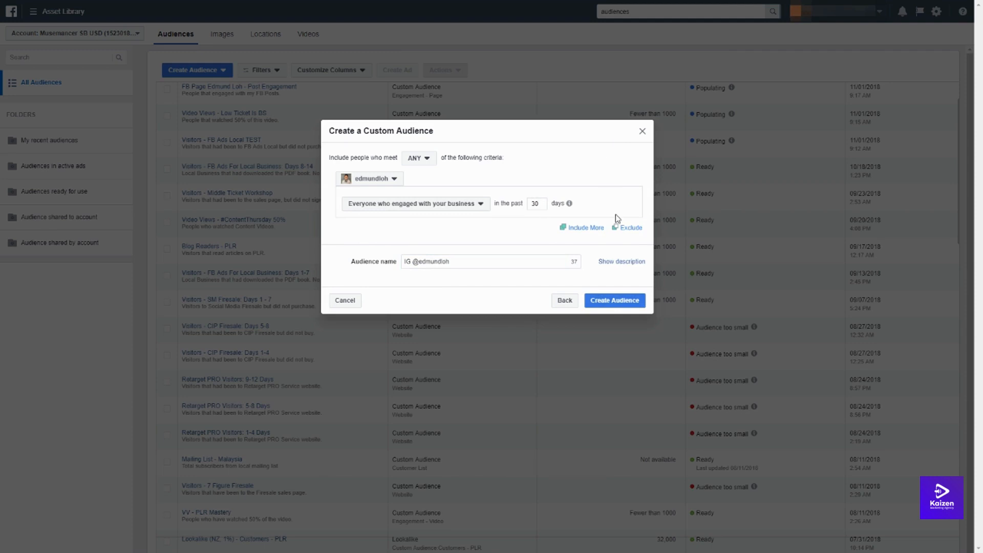
# Step: Add the description "People that engaged with my IG Profile", create the Instagram audience, and return to the audience list
pyautogui.click(620, 261)
pyautogui.click(506, 285)
pyautogui.write('Visitors')
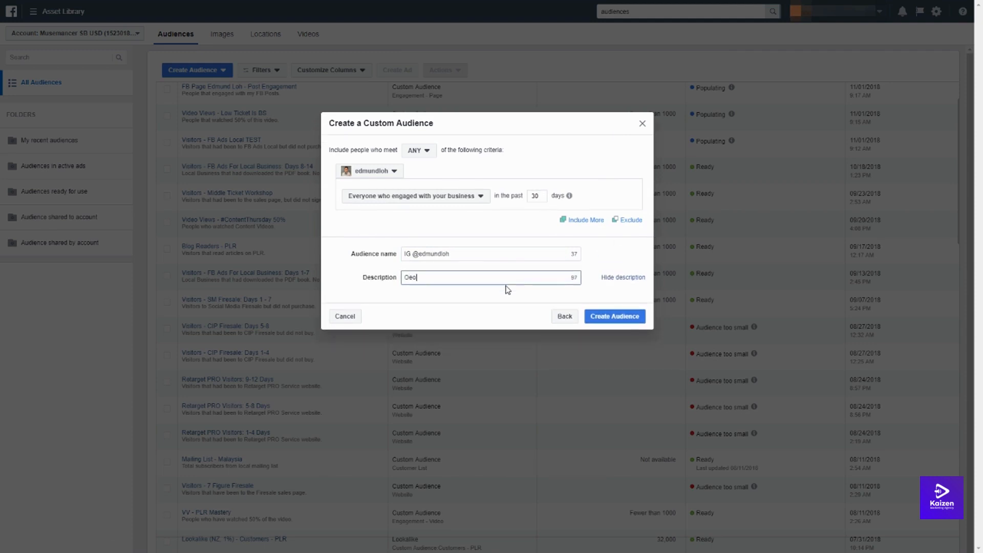
pyautogui.press('BackSpace')
pyautogui.press('BackSpace')
pyautogui.press('BackSpace')
pyautogui.press('BackSpace')
pyautogui.press('BackSpace')
pyautogui.press('BackSpace')
pyautogui.press('BackSpace')
pyautogui.press('BackSpace')
pyautogui.write('People that engaged with my IG Profile')
pyautogui.click(607, 317)
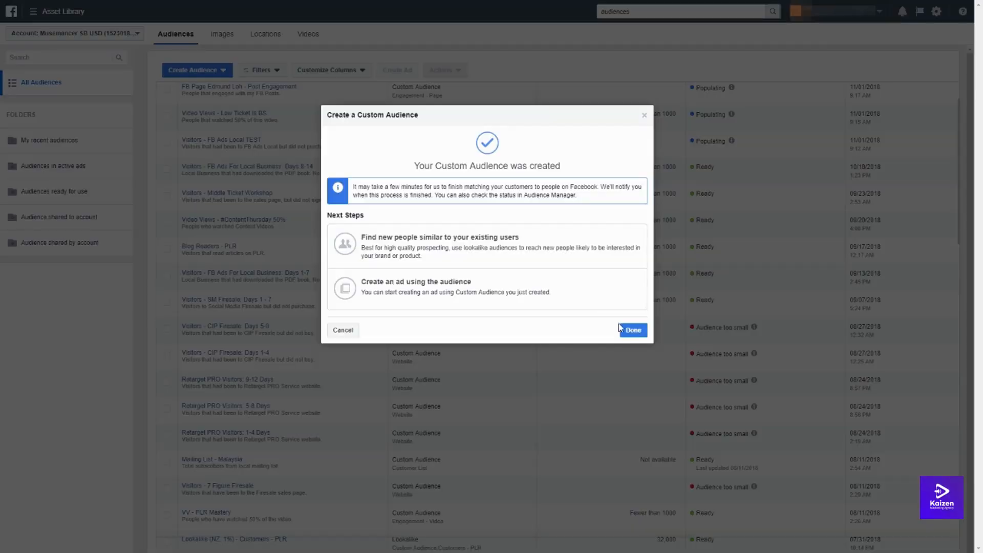
pyautogui.click(633, 331)
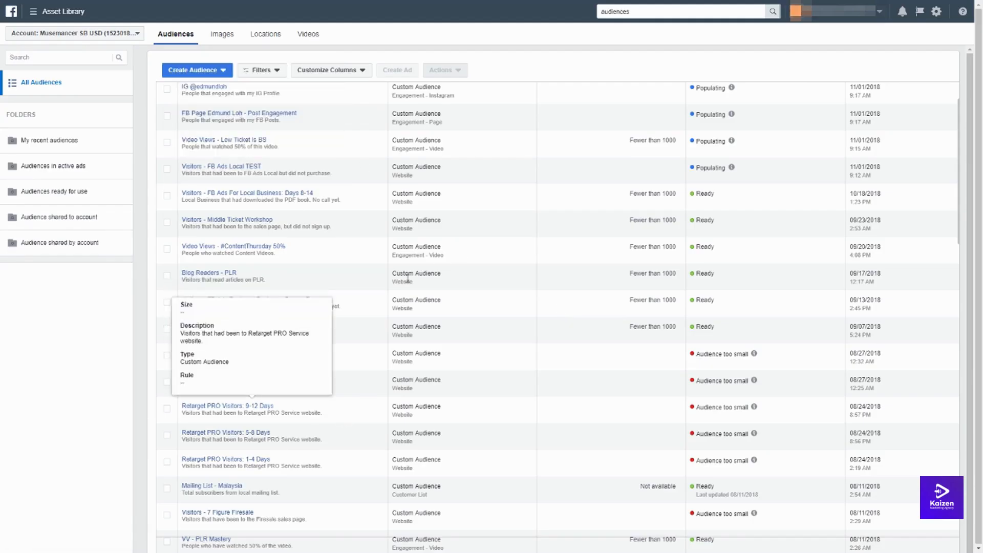